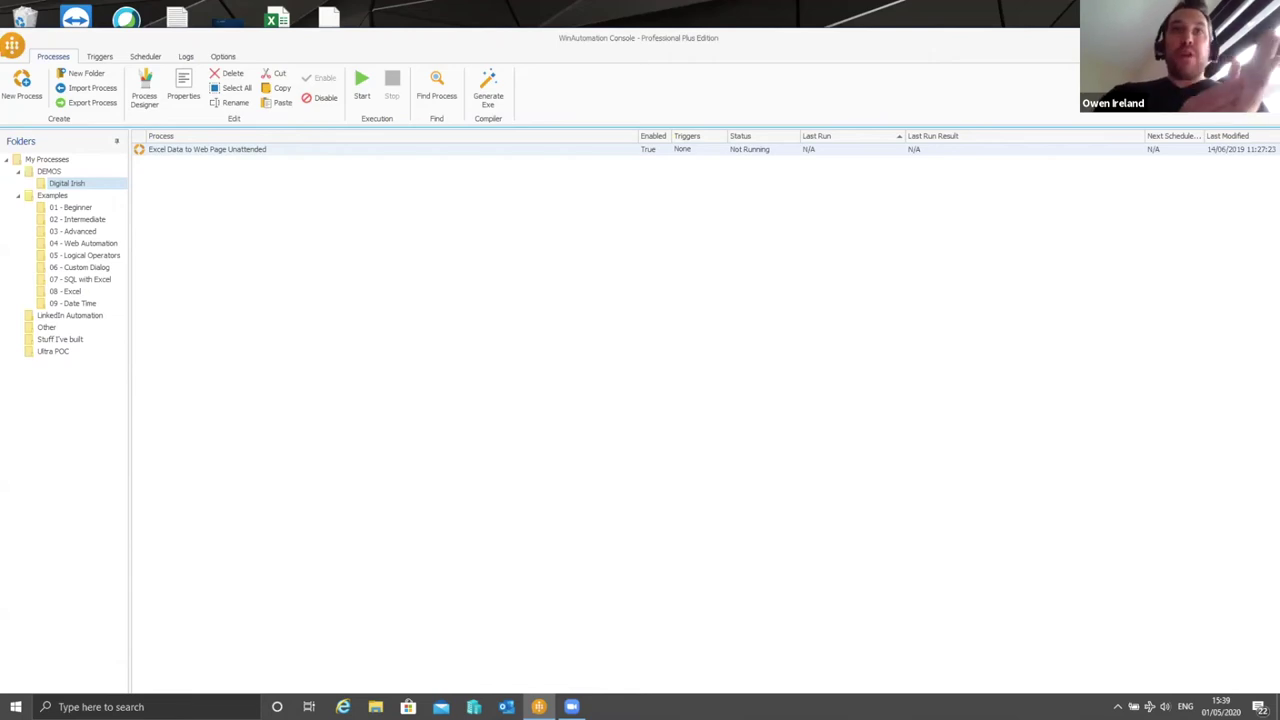
Review the existing triggers and available trigger types, opening the properties of a new Hotkey Trigger and closing them without saving
key("super+Up")
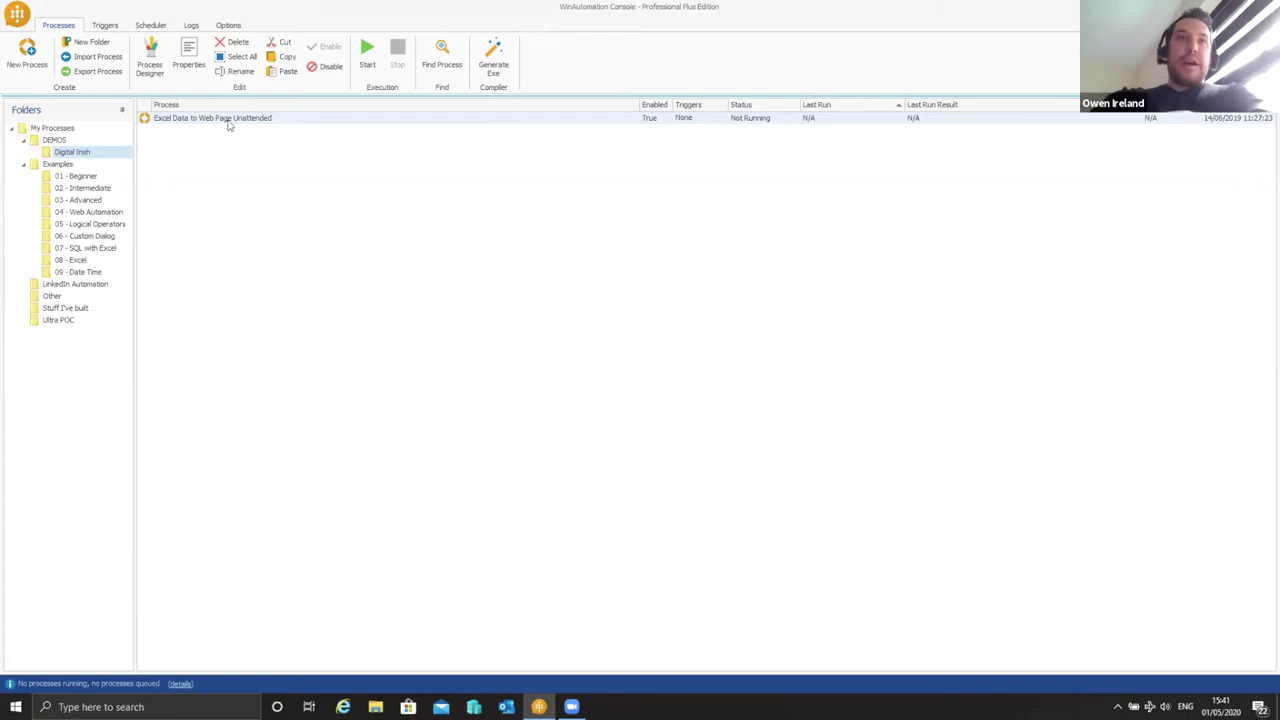
left_click(229, 121)
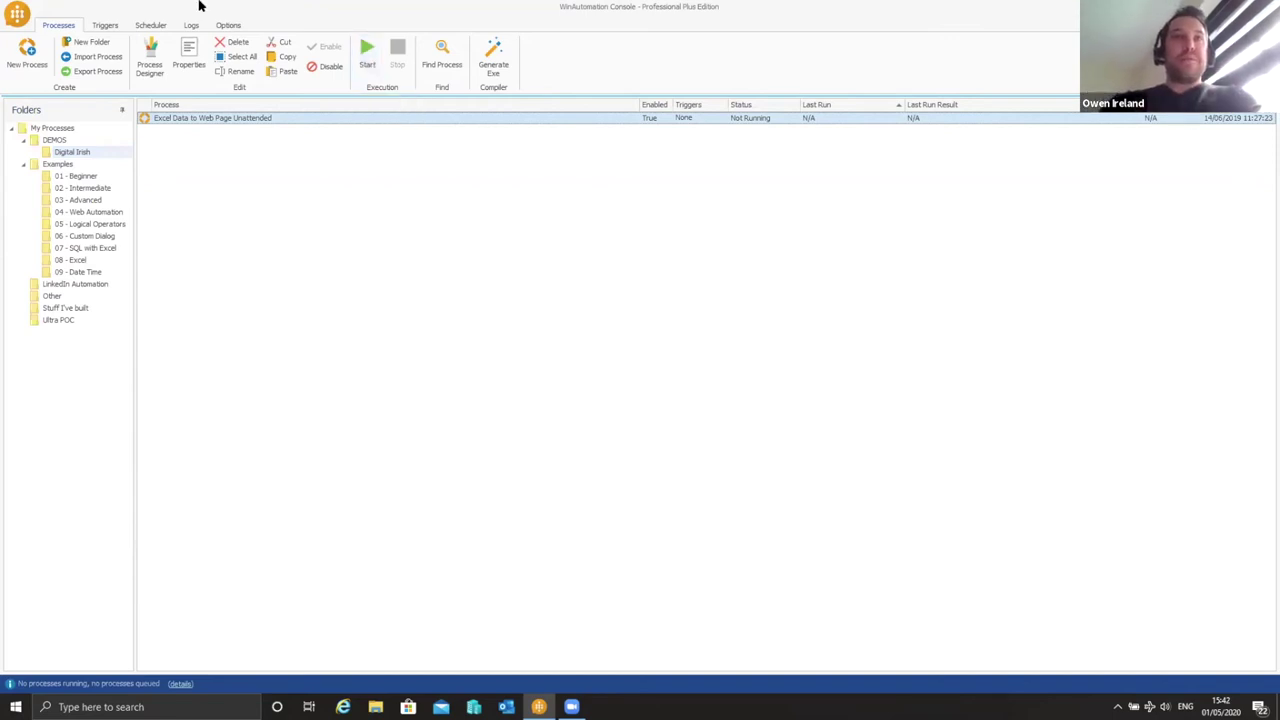
left_click(105, 26)
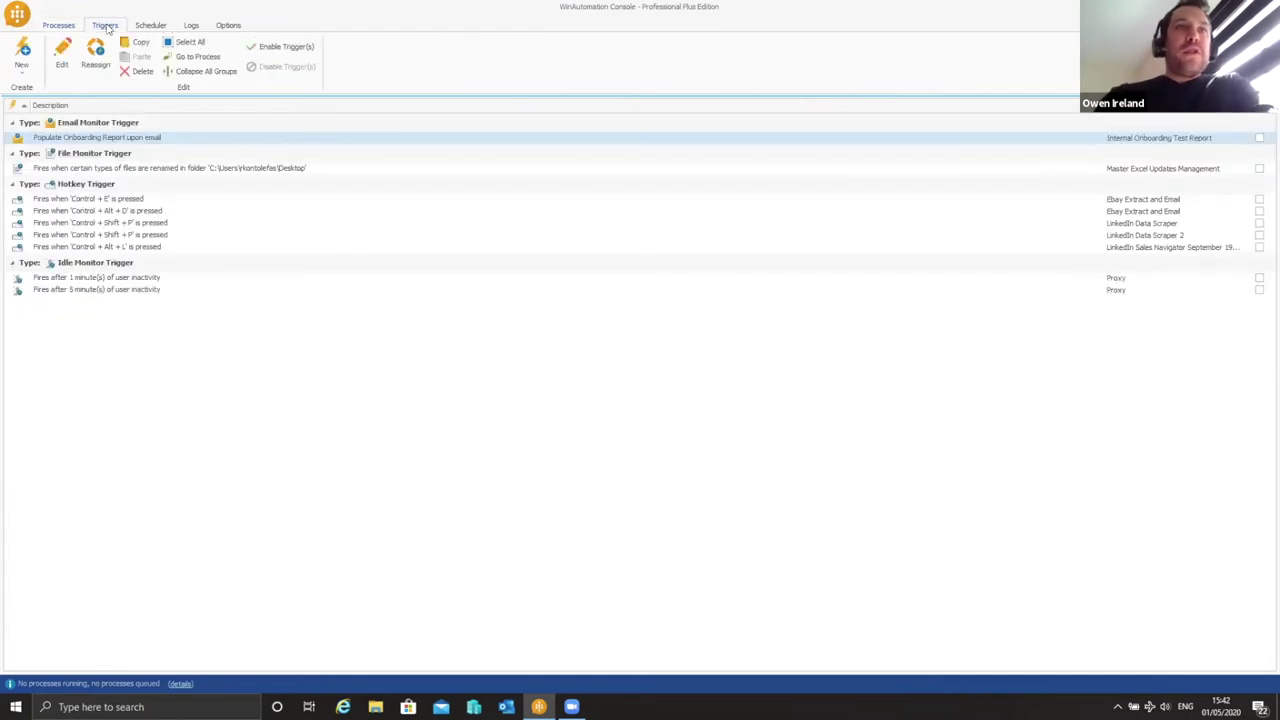
left_click(21, 63)
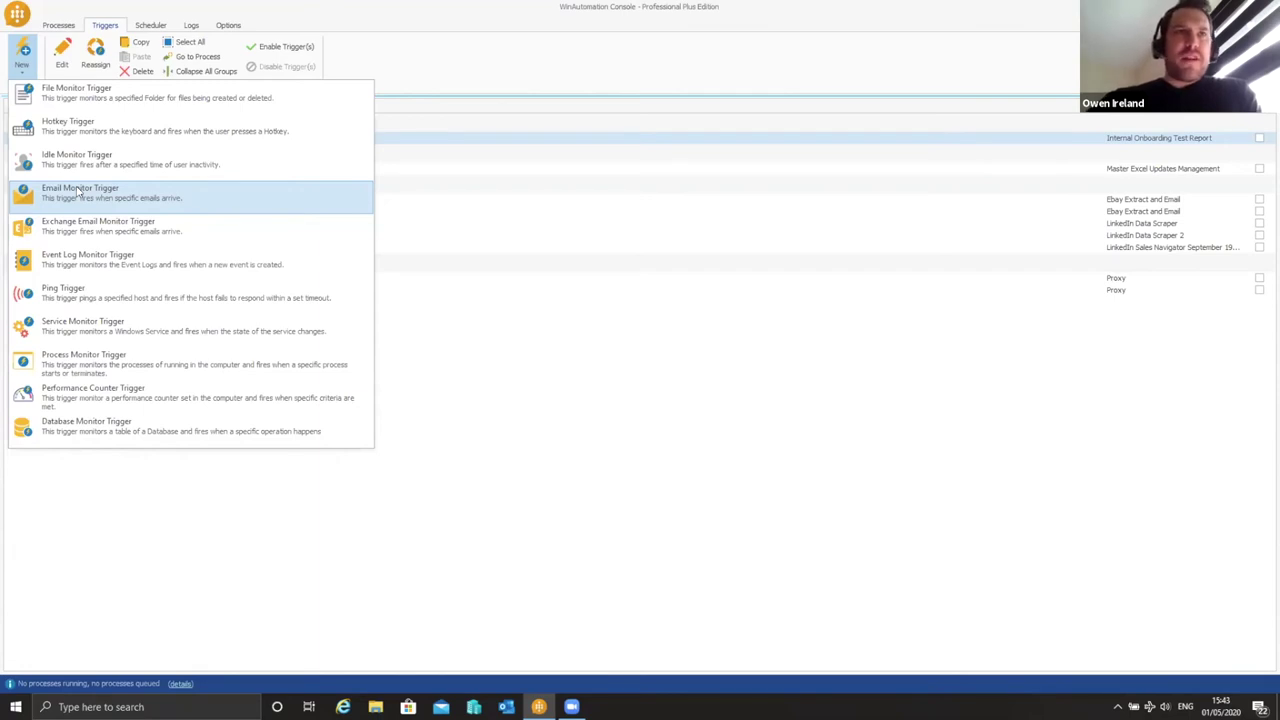
left_click(118, 140)
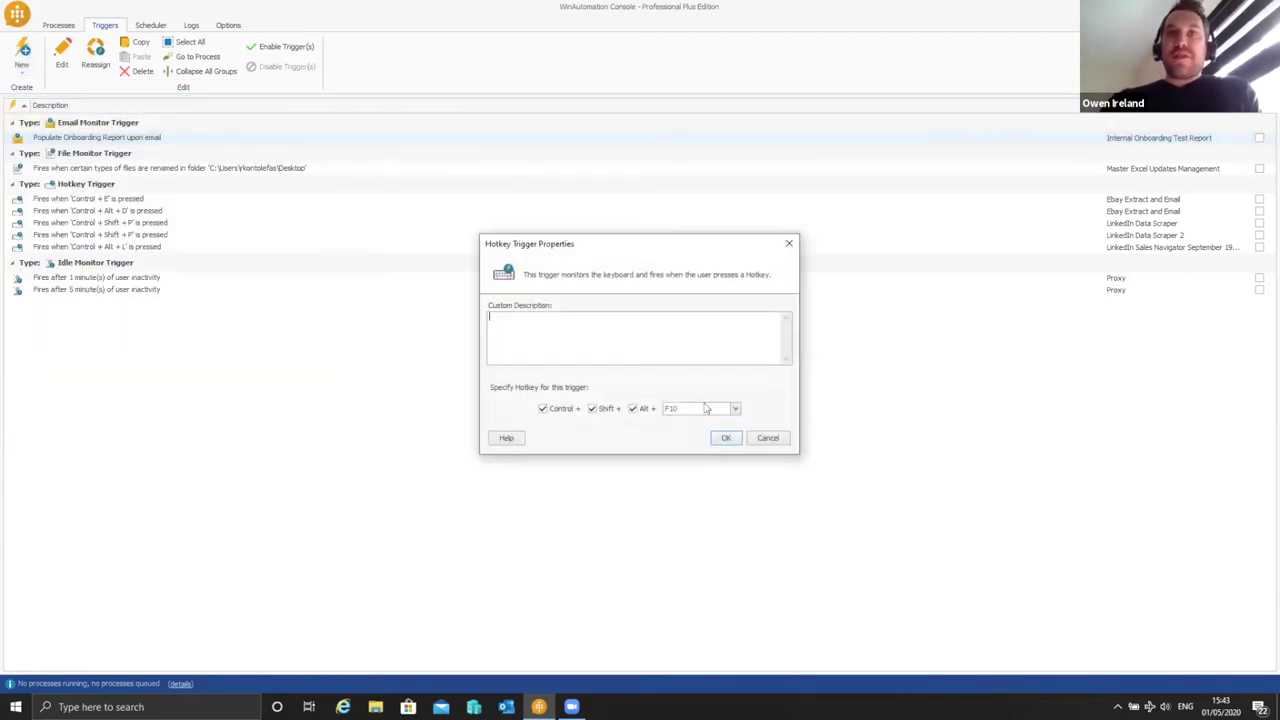
left_click(789, 242)
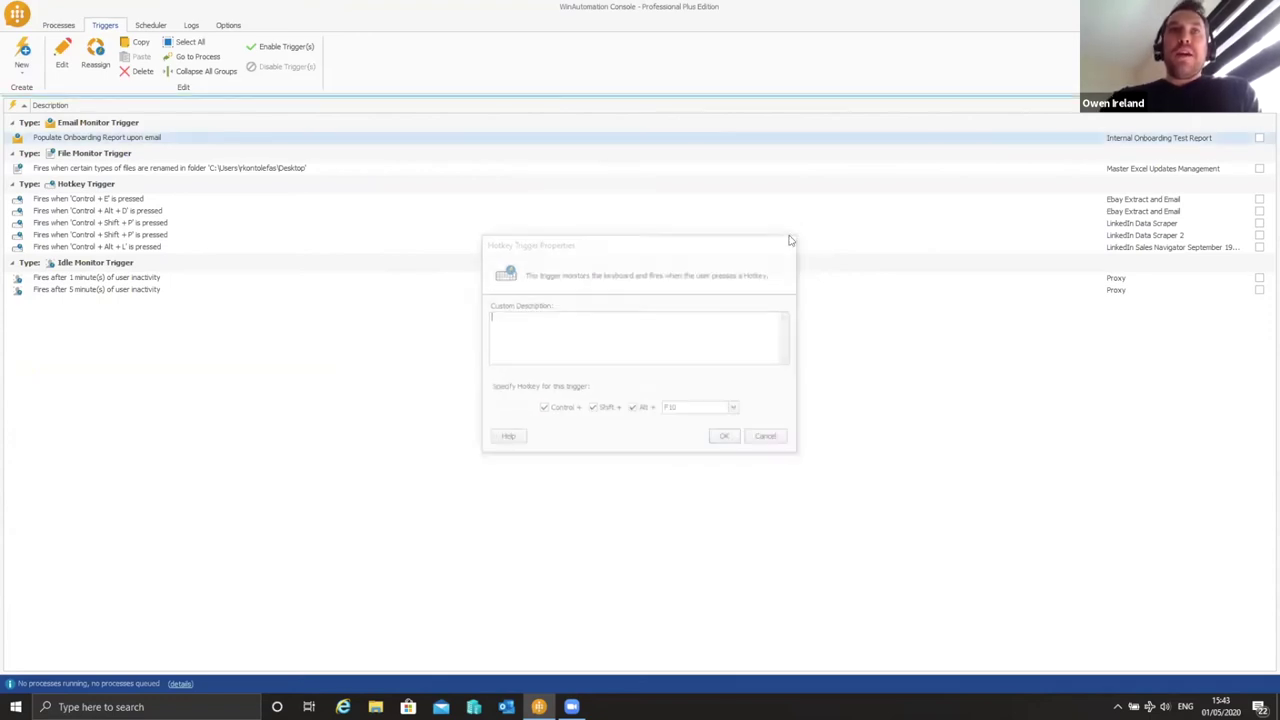
Review the schedules and the properties of a new schedule, closing them without saving, and return to the triggers list
left_click(145, 24)
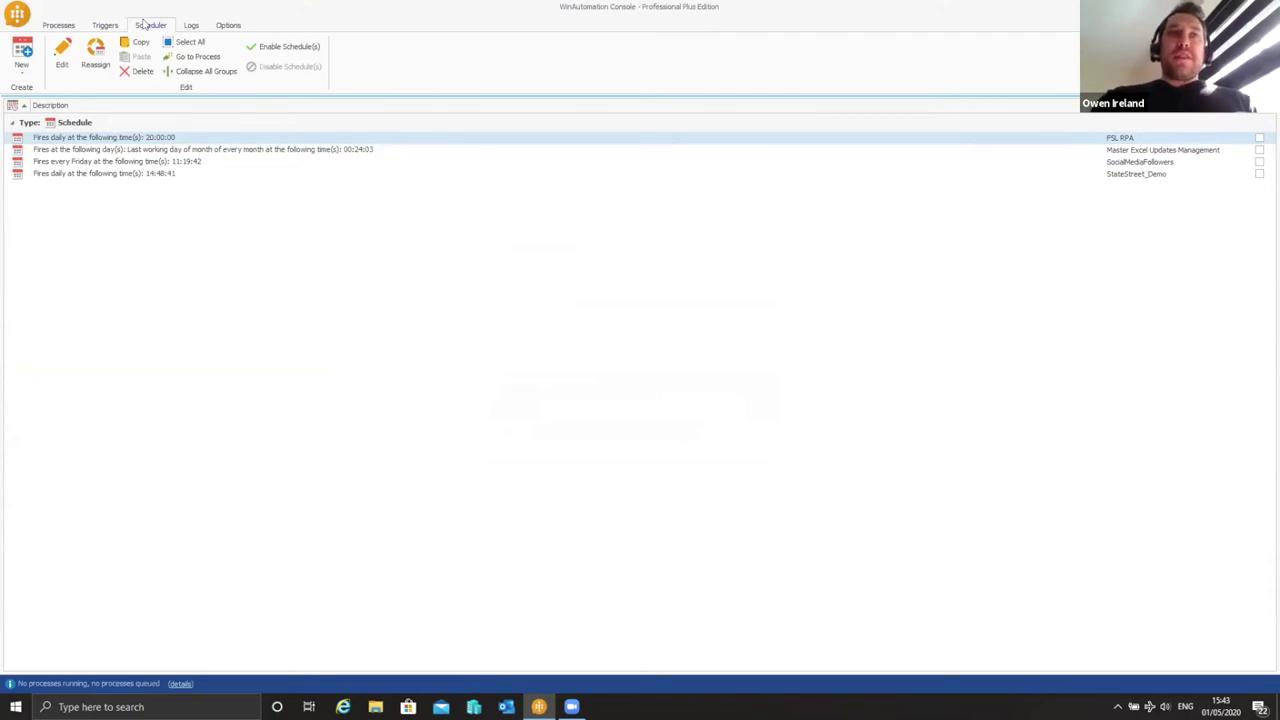
left_click(22, 50)
left_click(46, 90)
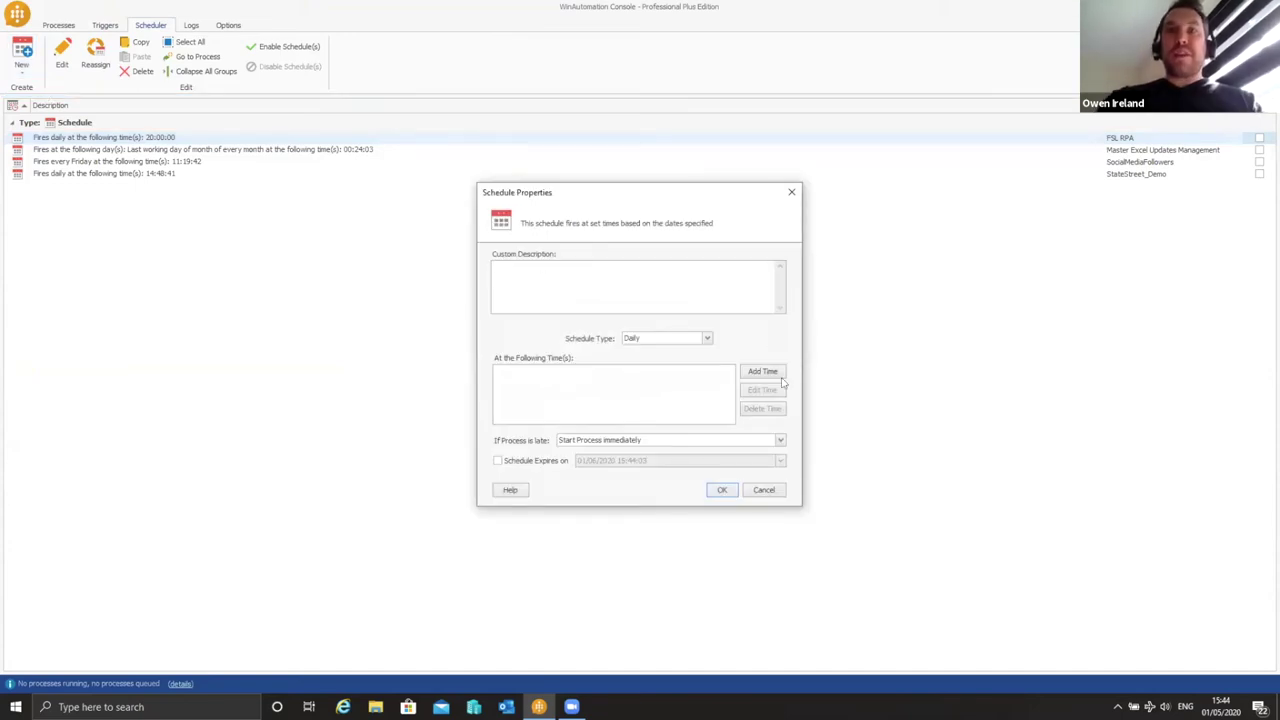
left_click(791, 192)
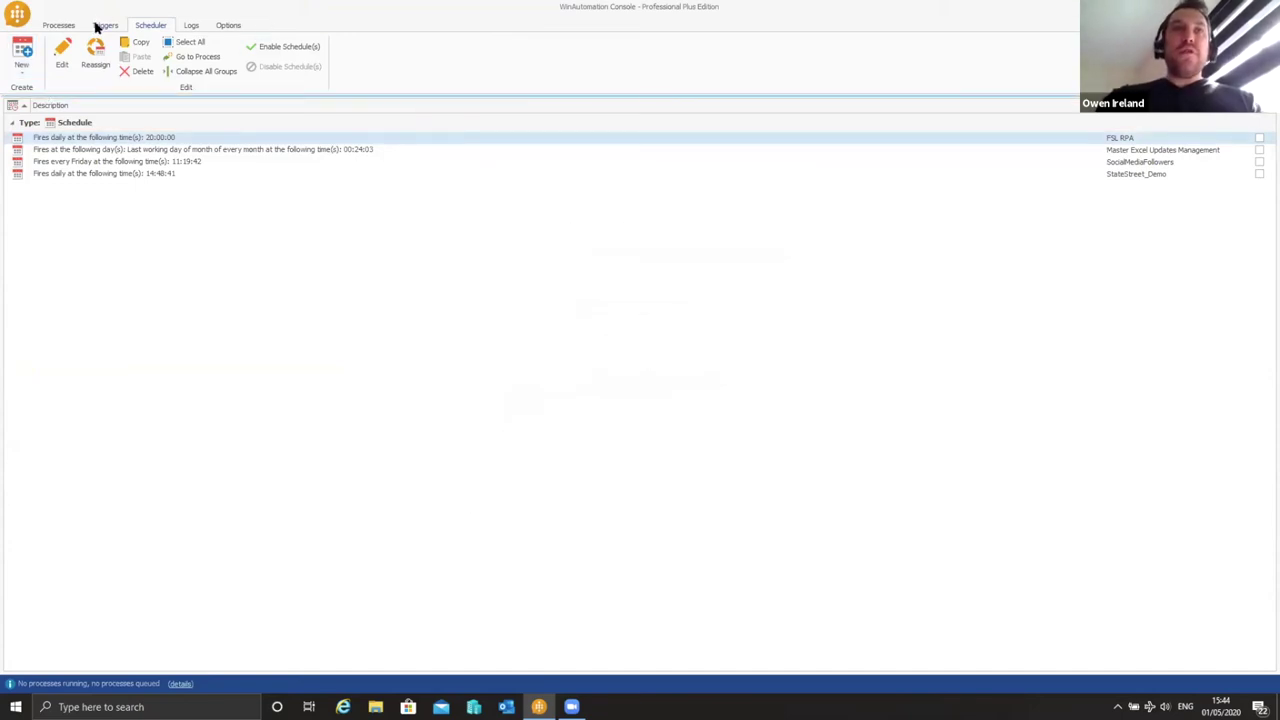
left_click(98, 26)
left_click(146, 26)
left_click(110, 26)
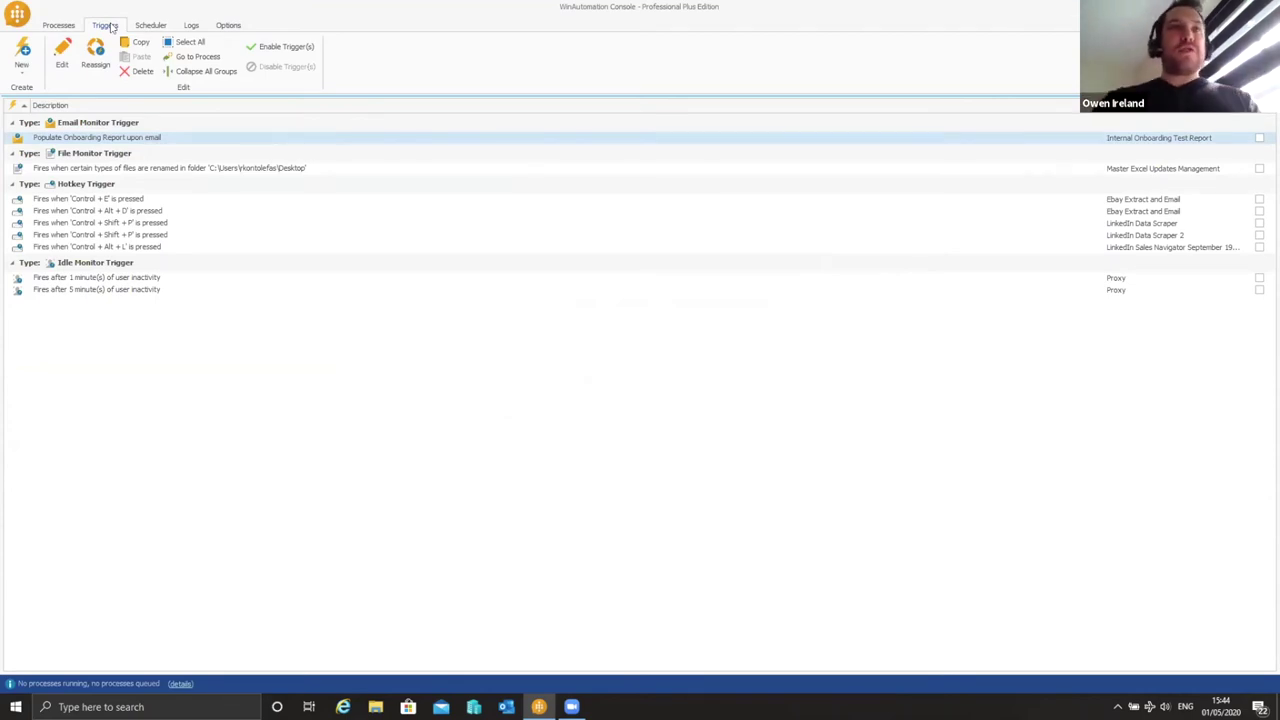
Run the Excel Data to Web Page Unattended process and dismiss its closing message about the transaction totals
left_click(54, 26)
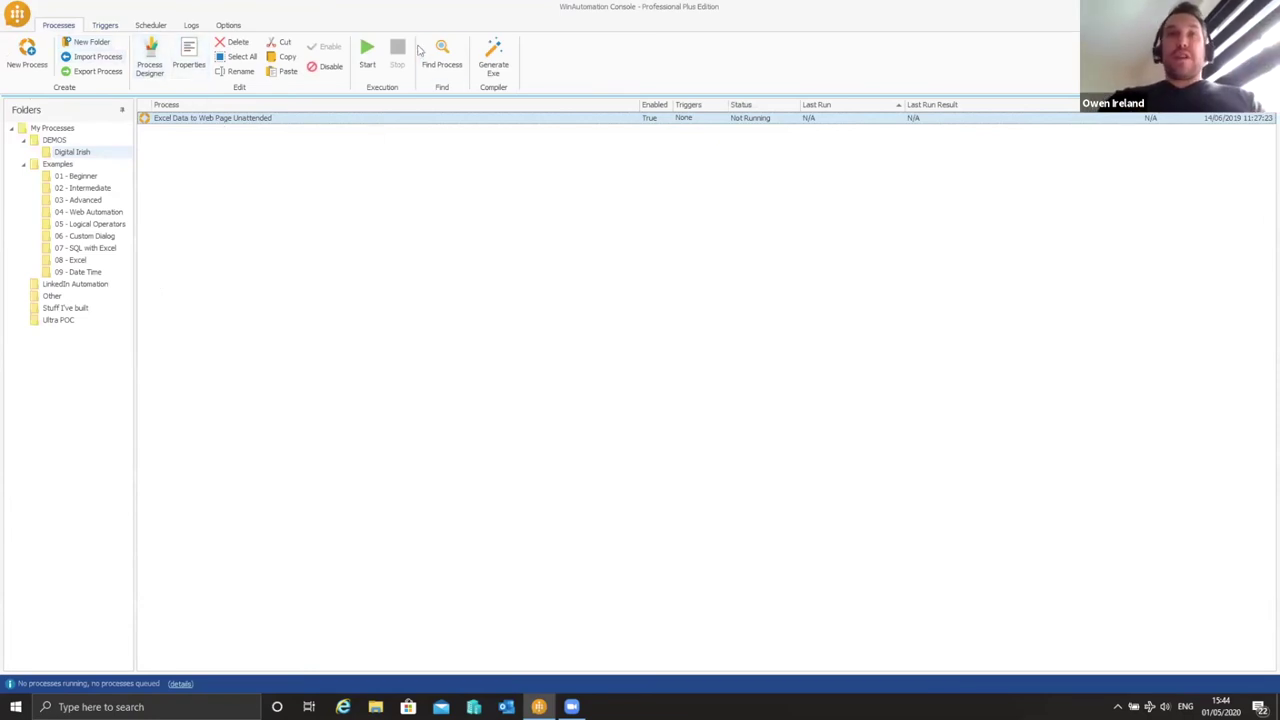
left_click(368, 52)
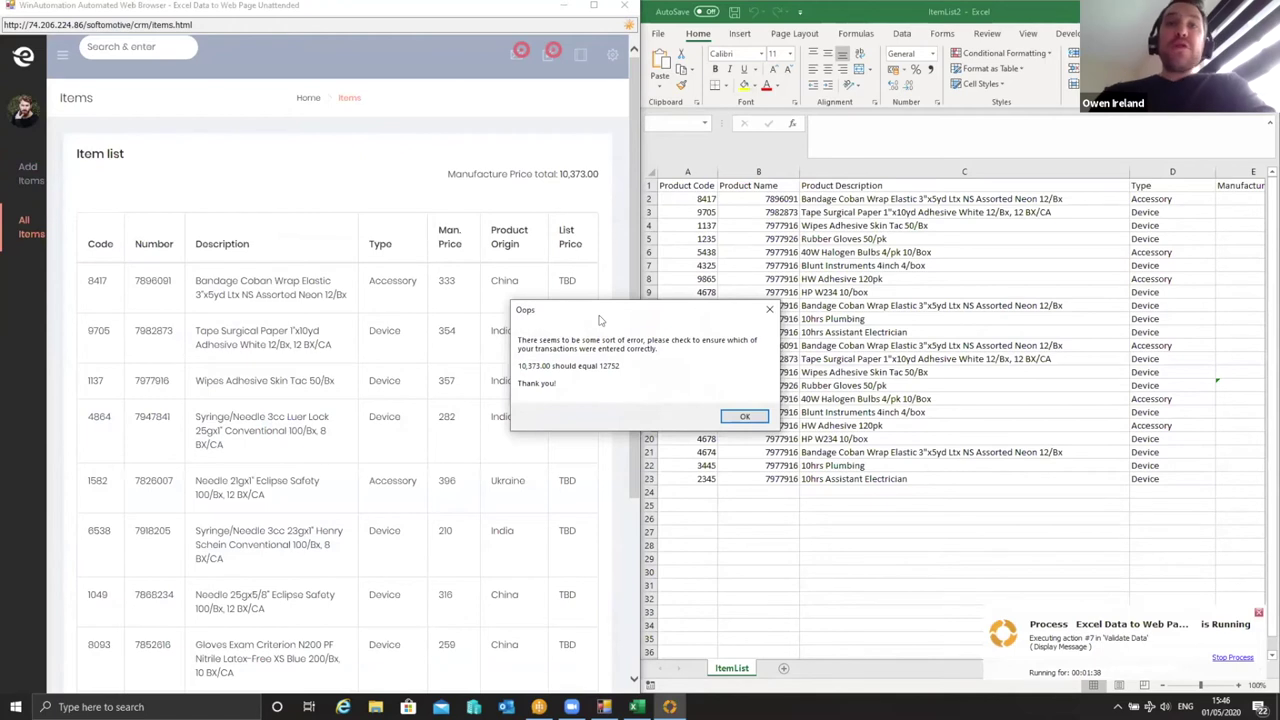
left_click_drag(600, 320, 662, 340)
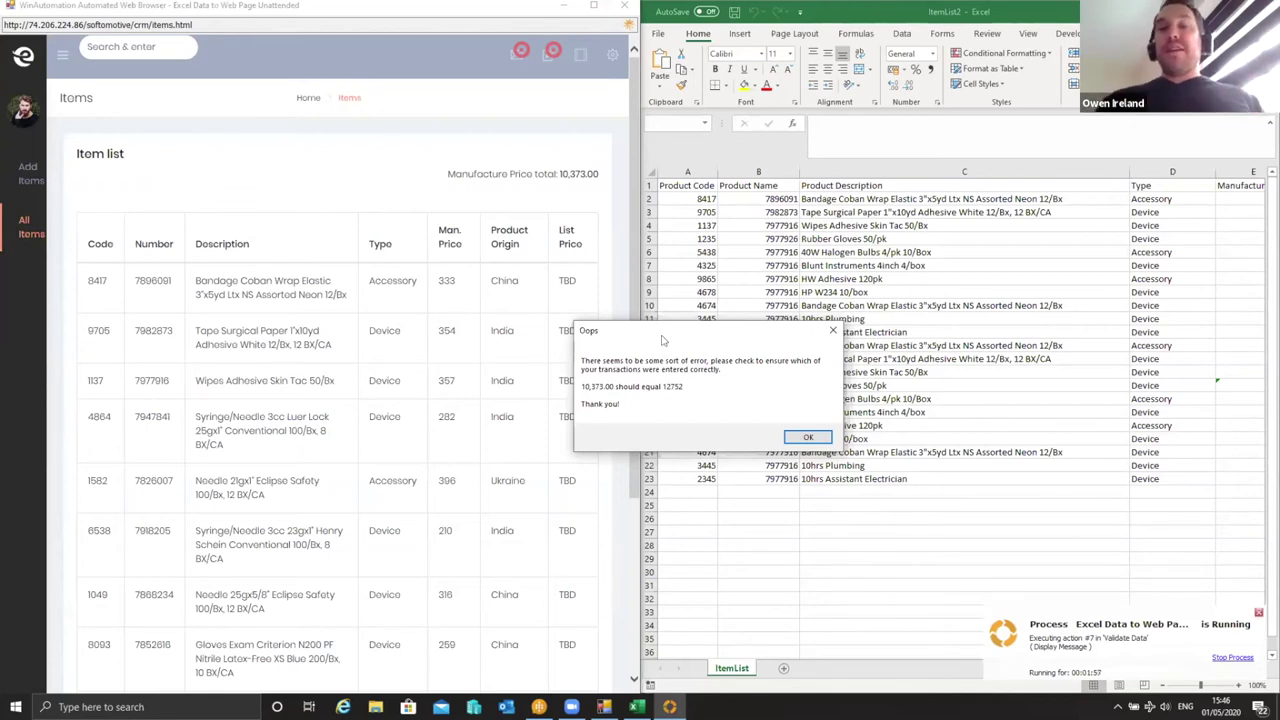
left_click(808, 438)
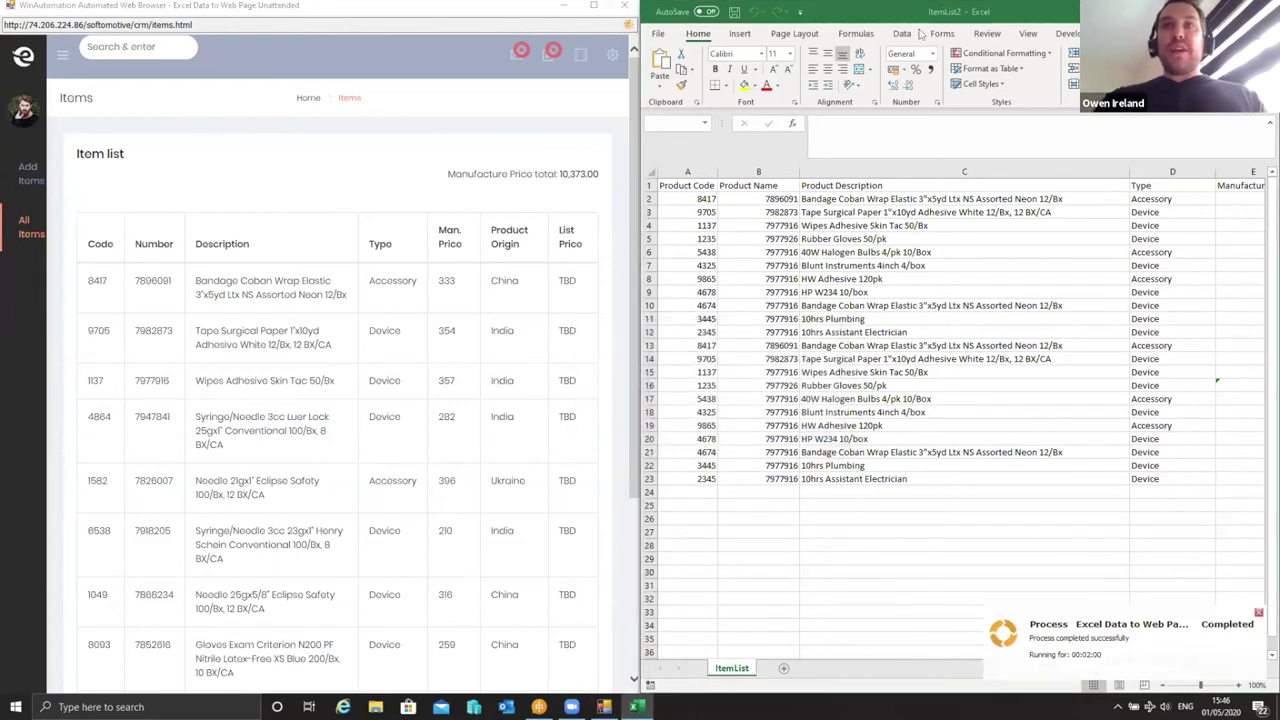
Close the ItemList2 workbook and the automated web browser showing the item list
key("super+Down")
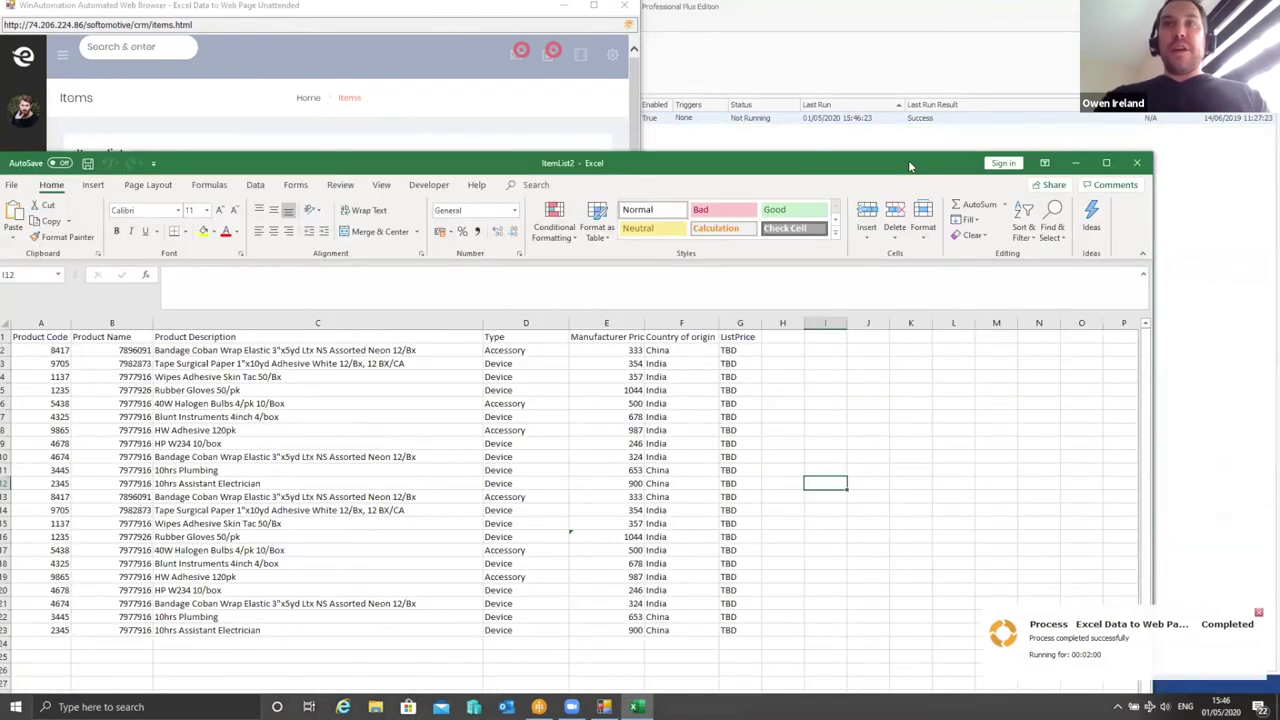
left_click_drag(973, 168, 820, 190)
key("alt+F4")
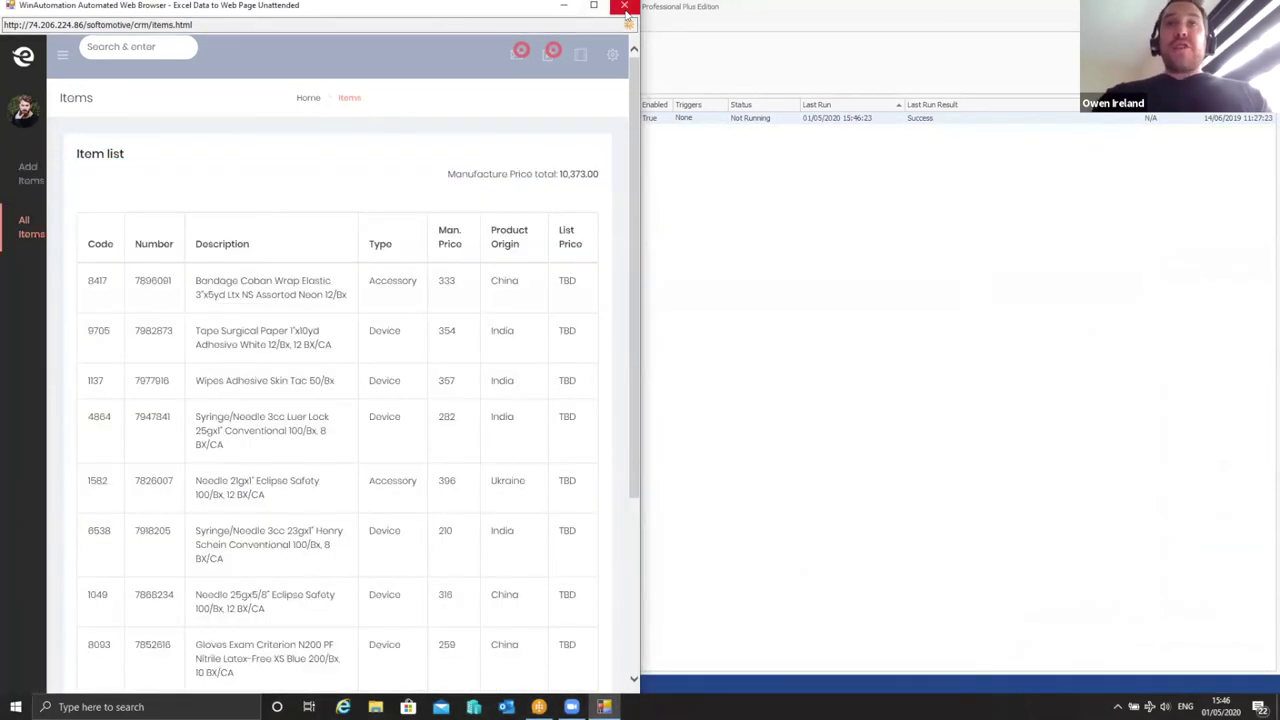
key("alt+F4")
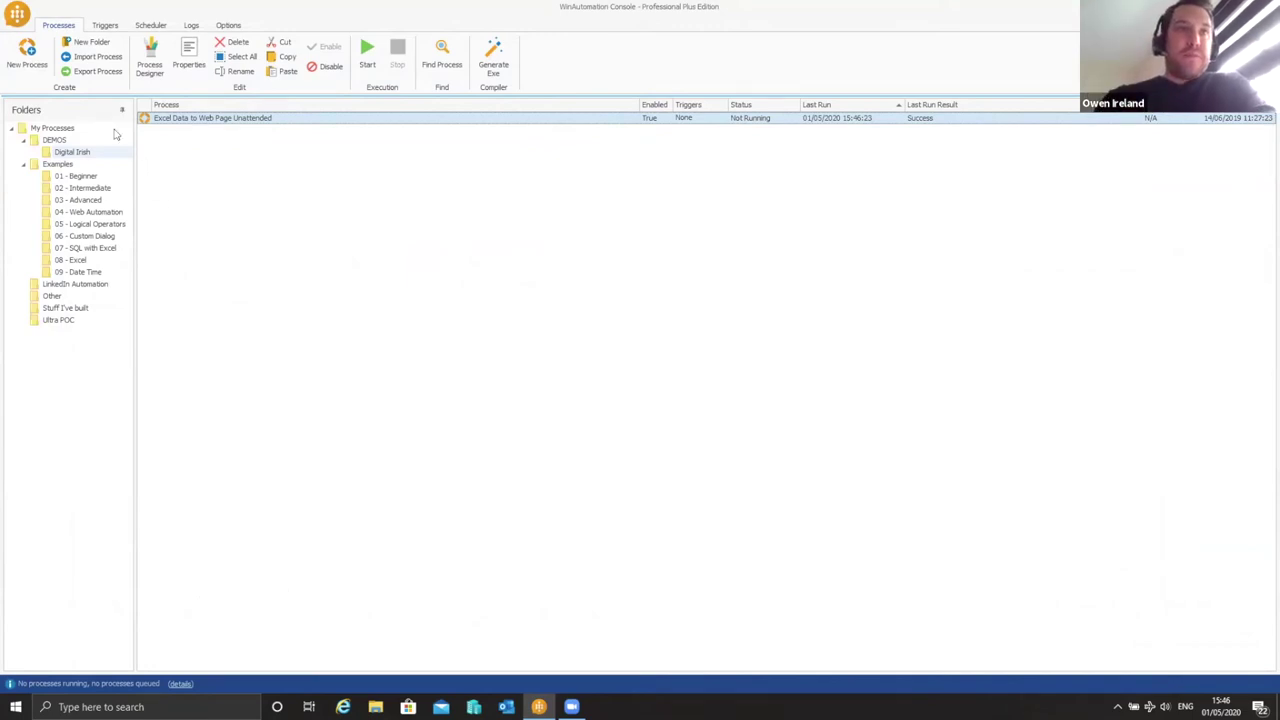
Create a new process named Digital Irish using the Process Designer
left_click(29, 50)
type("Digital Irish")
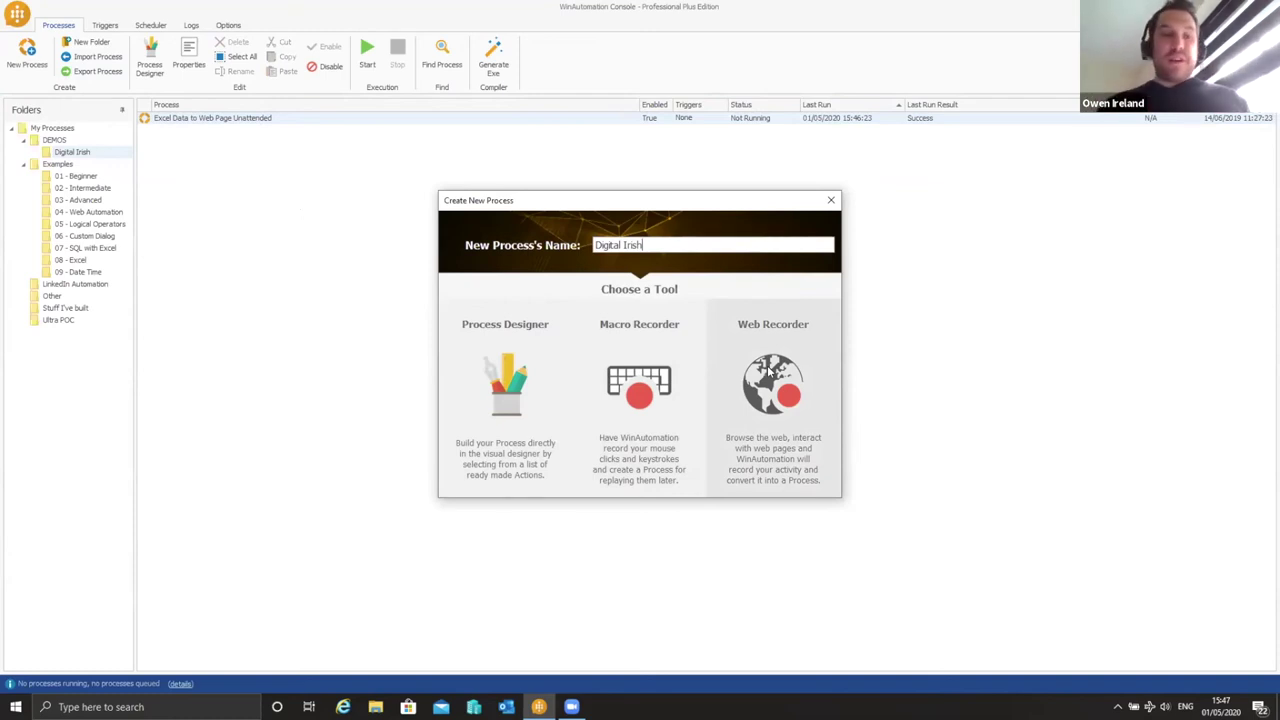
left_click(525, 395)
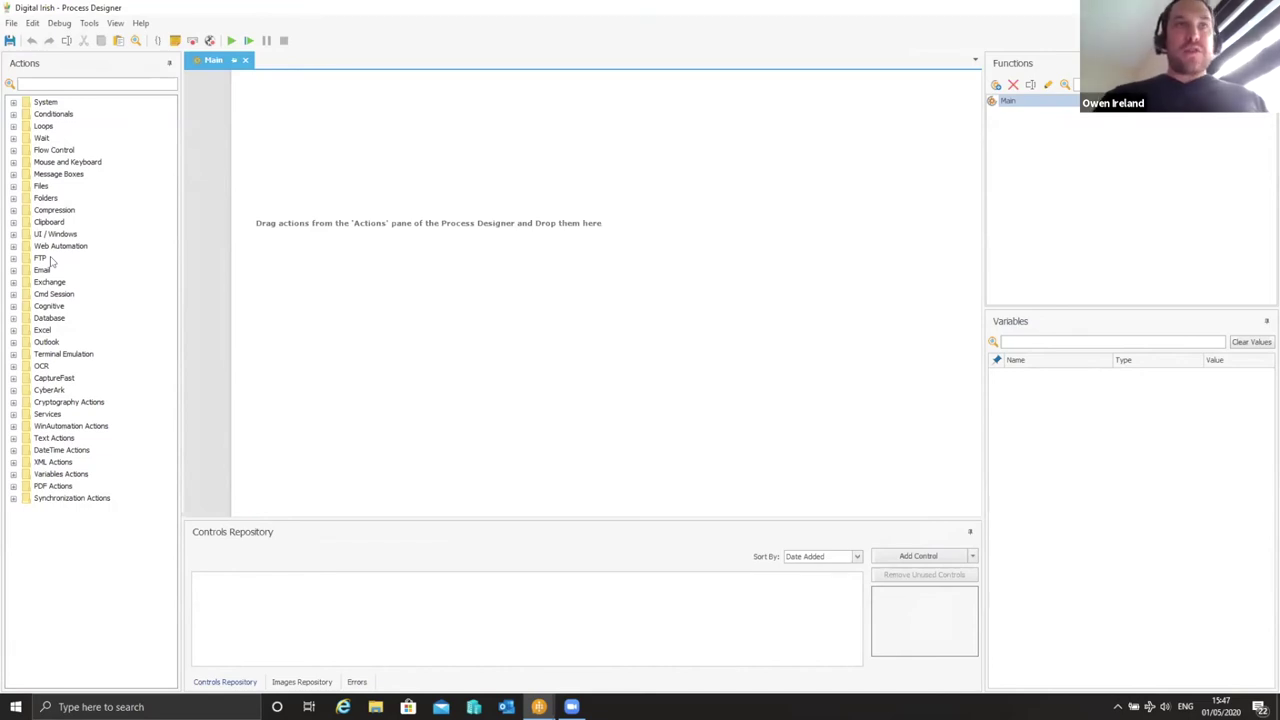
Examine the Web Automation actions, including Web Data Extraction, and the Excel actions, including Advanced Excel
left_click(13, 247)
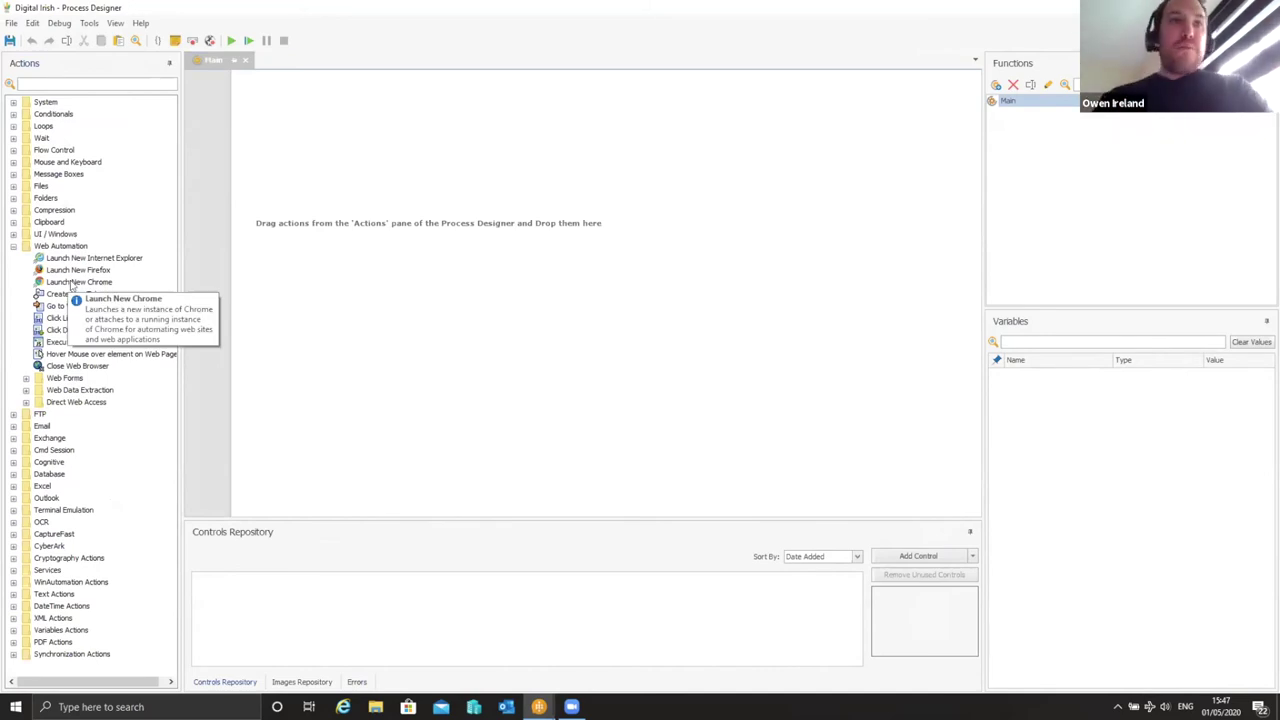
left_click(26, 391)
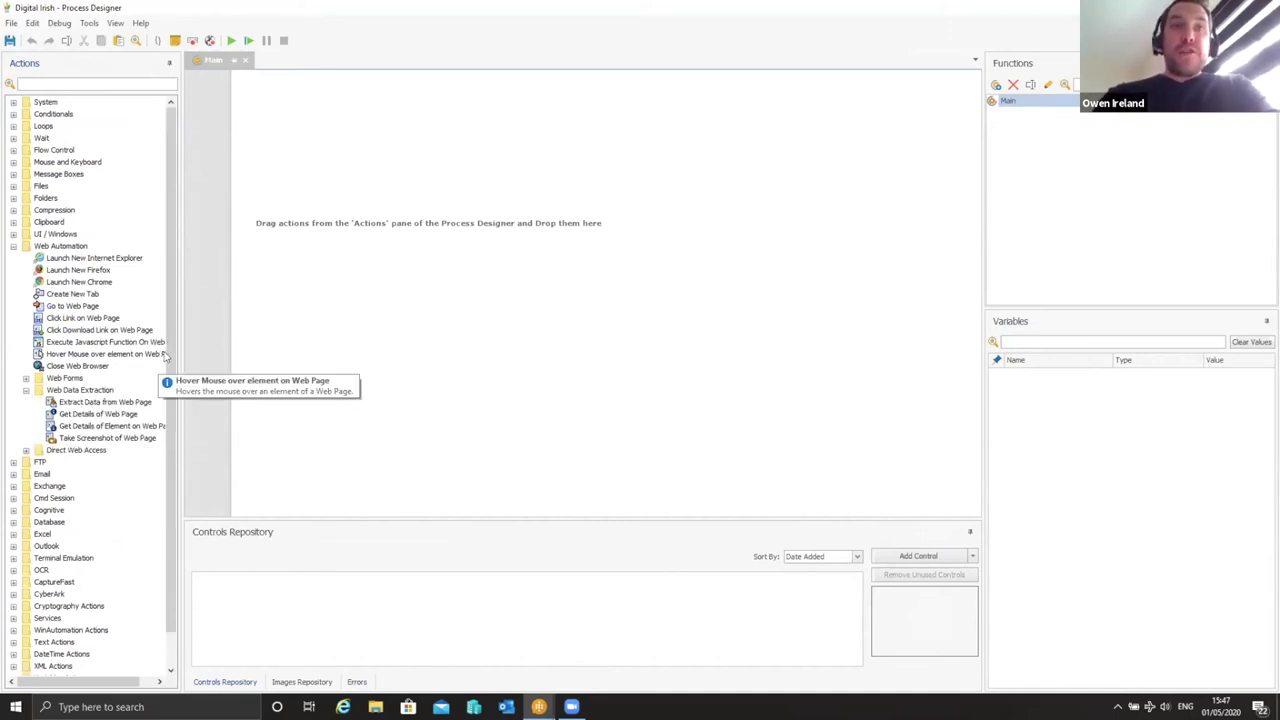
scroll(170, 375, "down", 1)
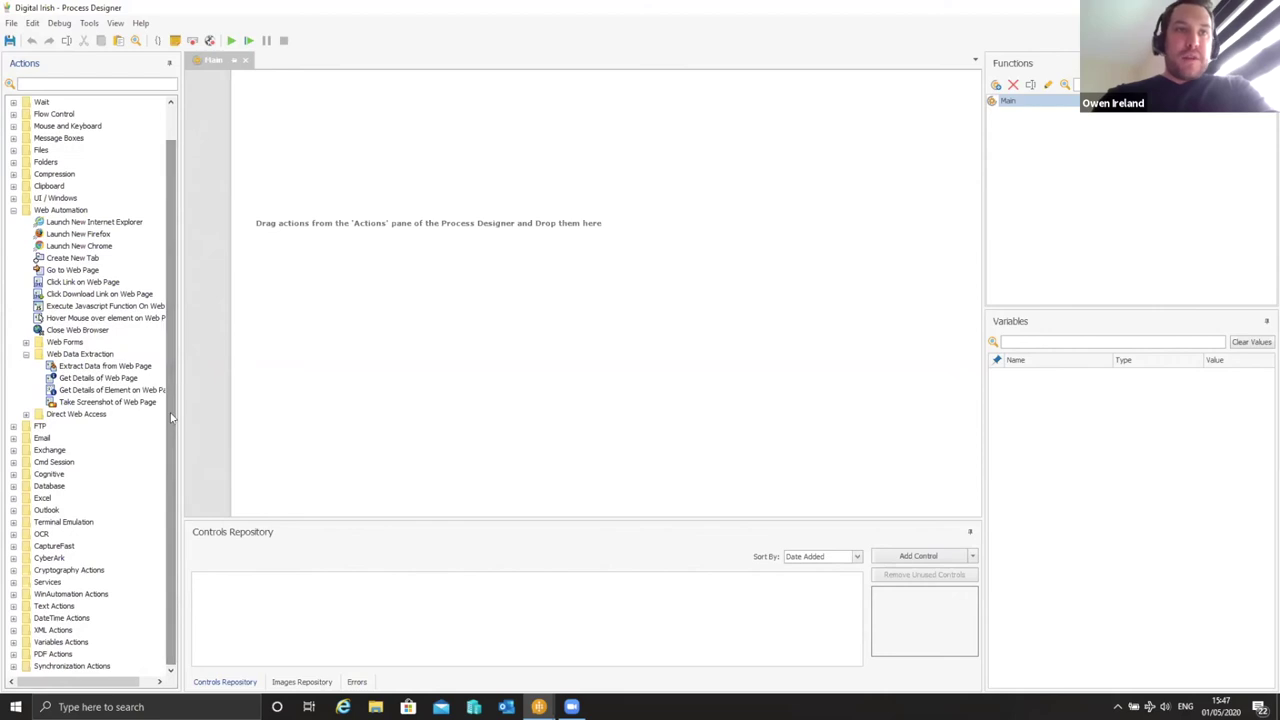
left_click(13, 498)
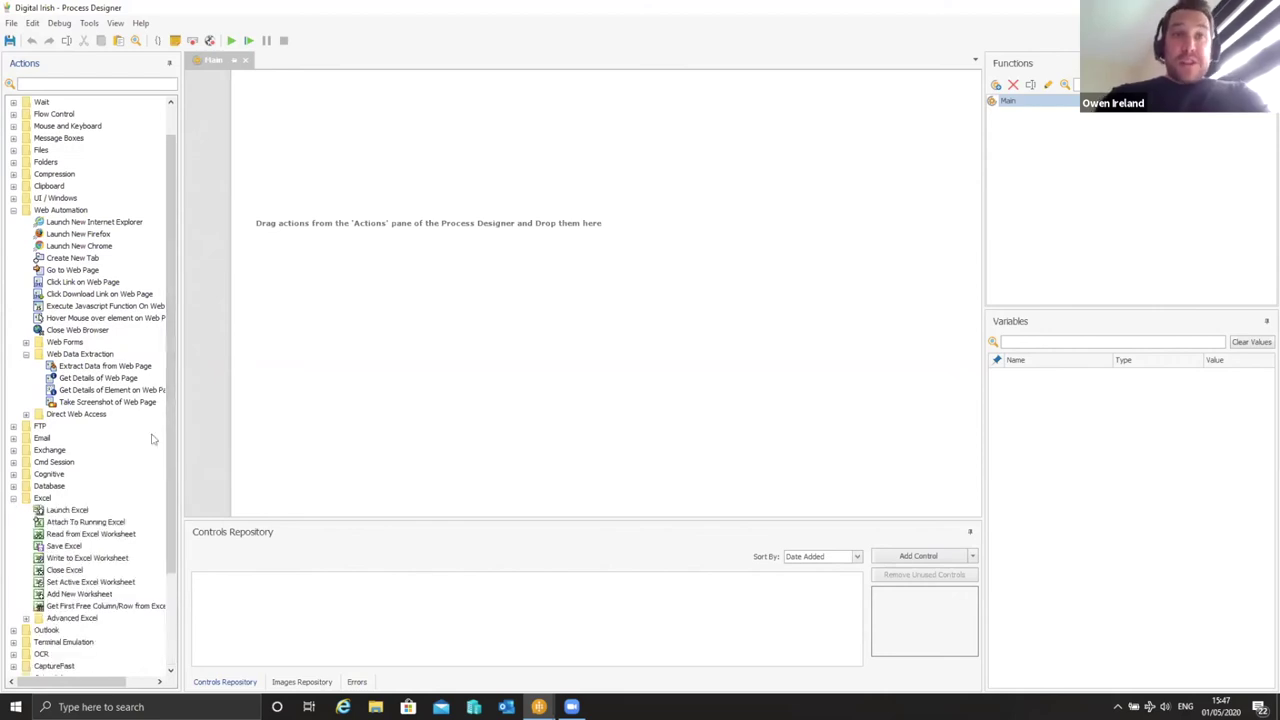
scroll(172, 444, "down", 3)
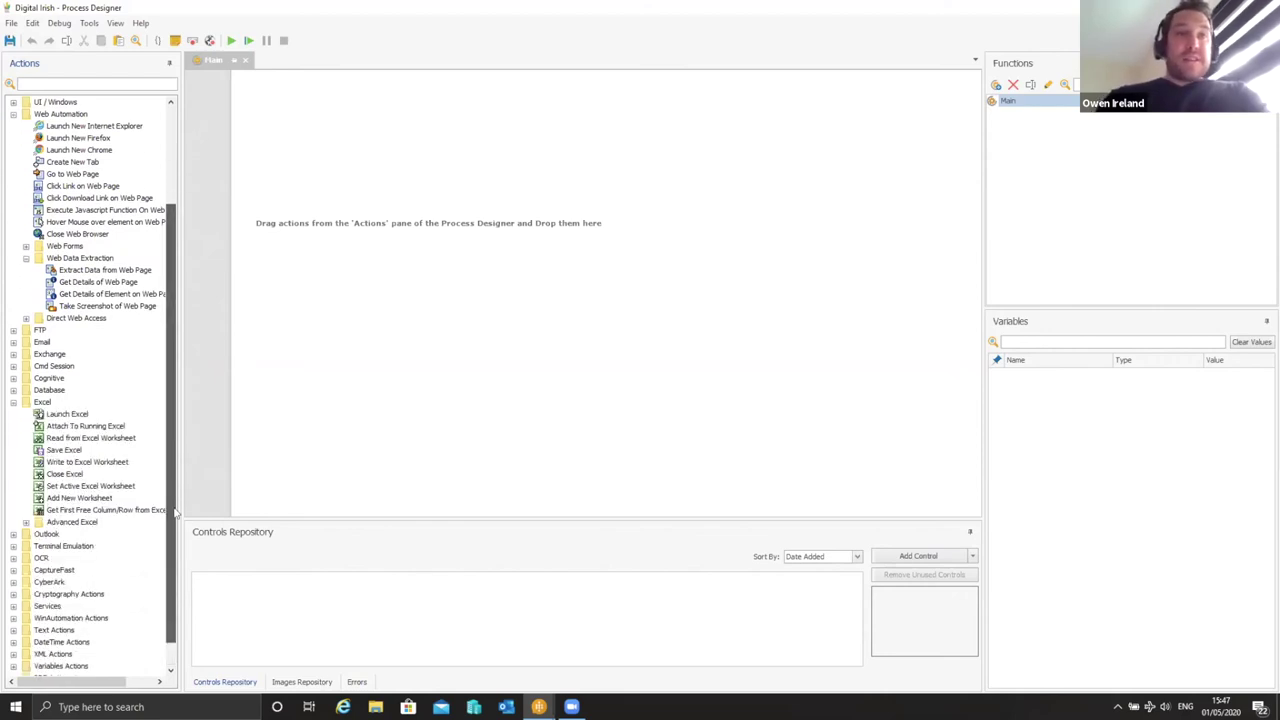
left_click(27, 524)
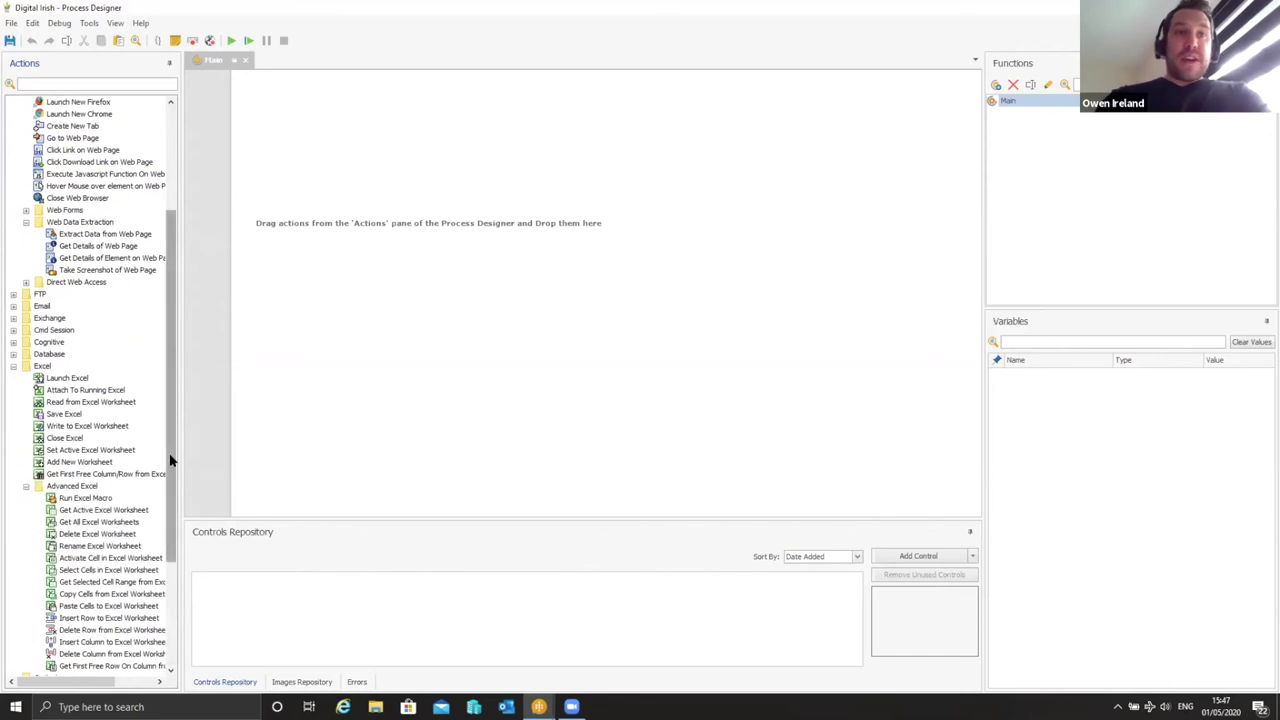
scroll(170, 510, "down", 3)
scroll(172, 517, "down", 2)
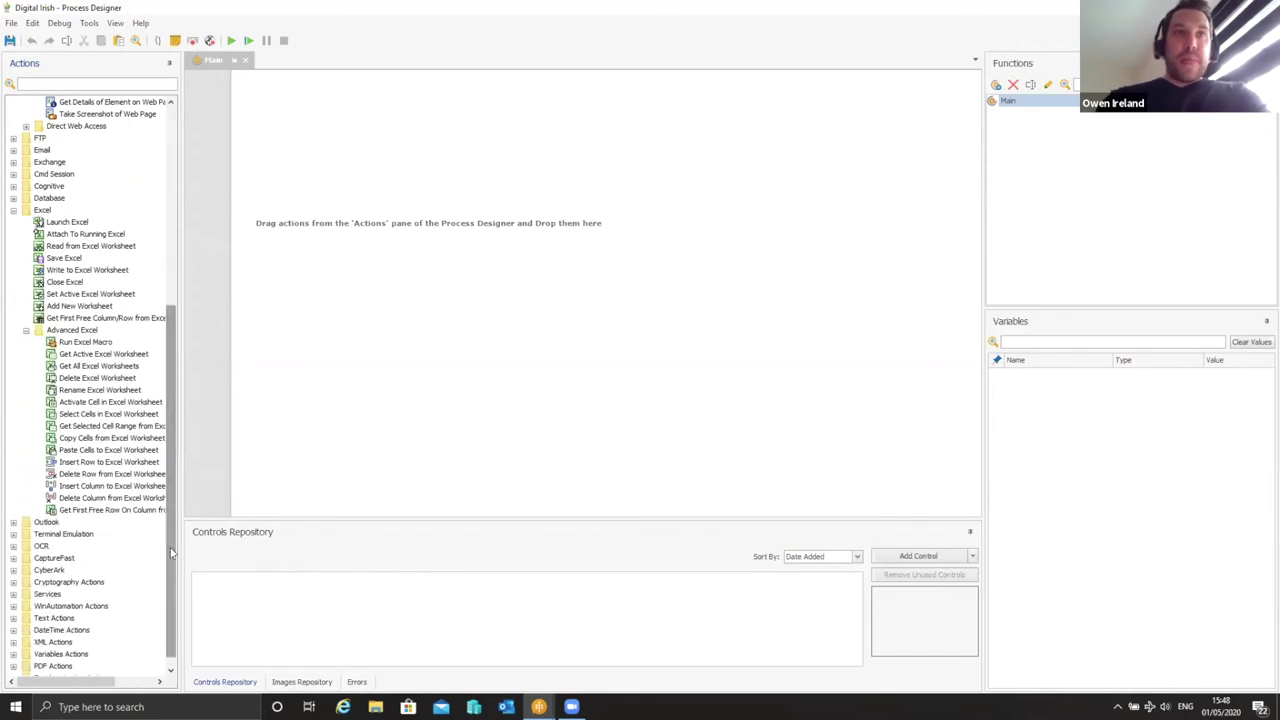
Examine the Cognitive action categories offered for Google, IBM and Microsoft
left_click(13, 186)
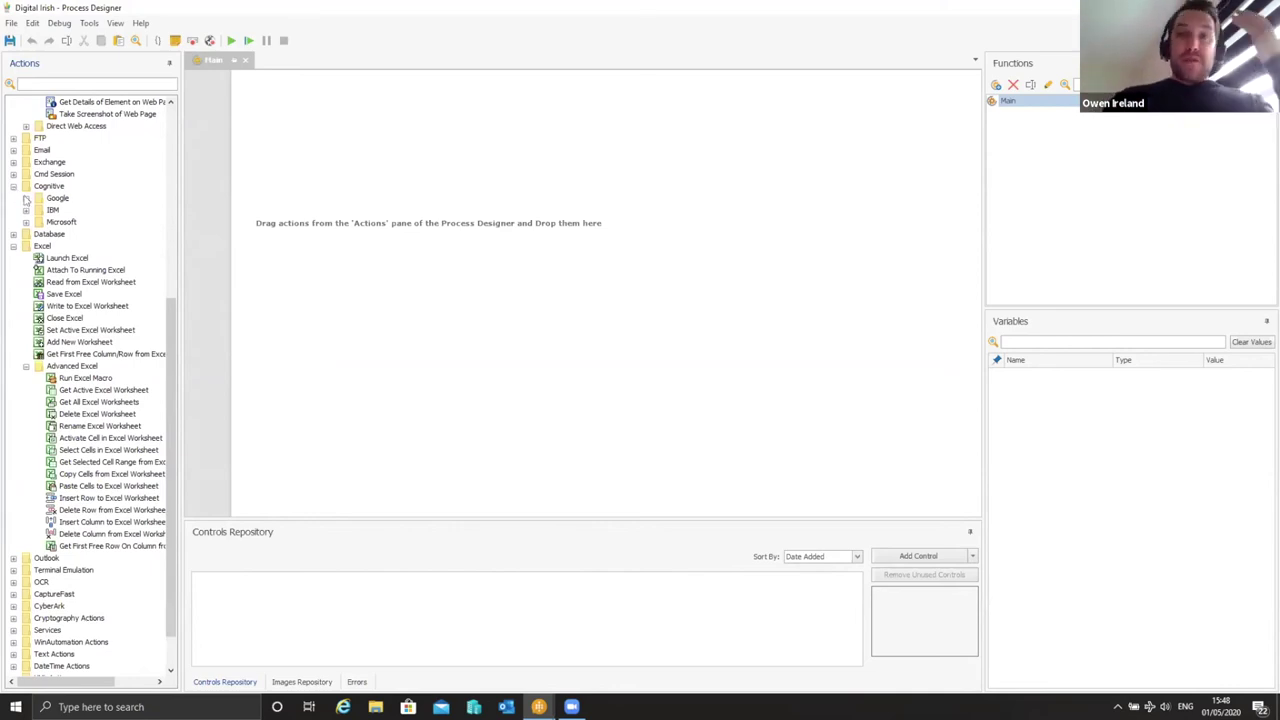
left_click(26, 198)
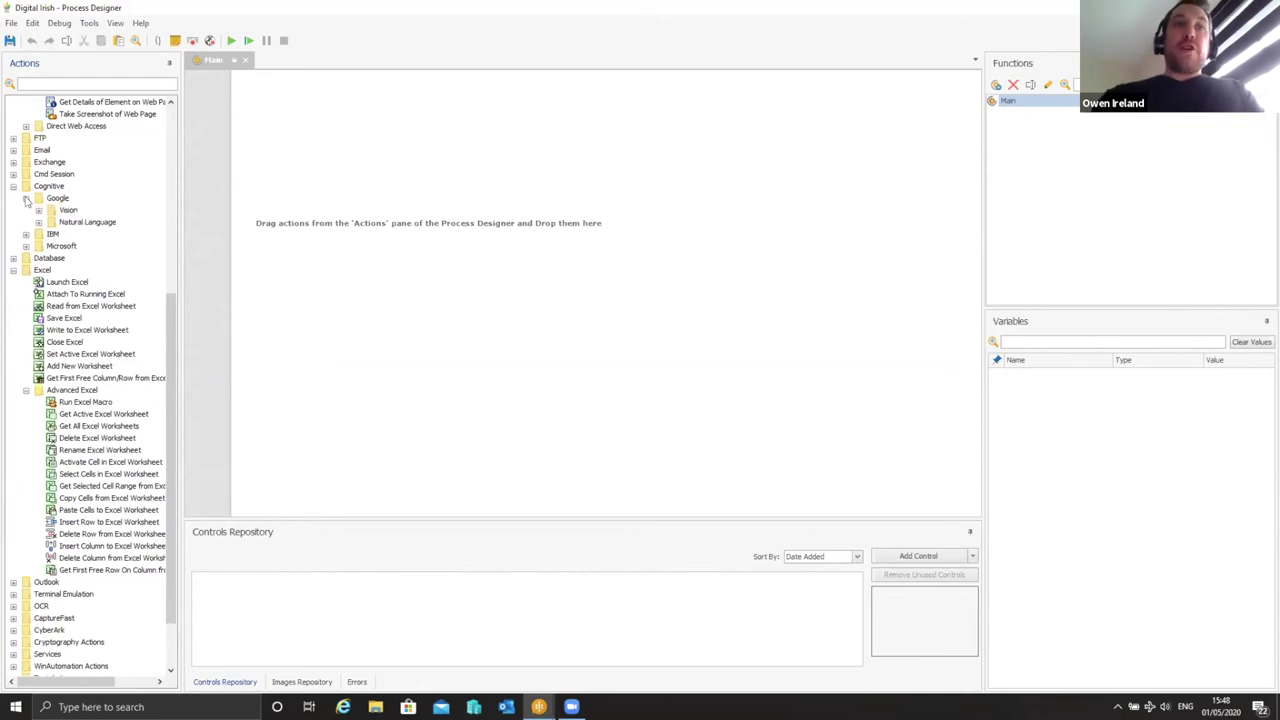
left_click(26, 234)
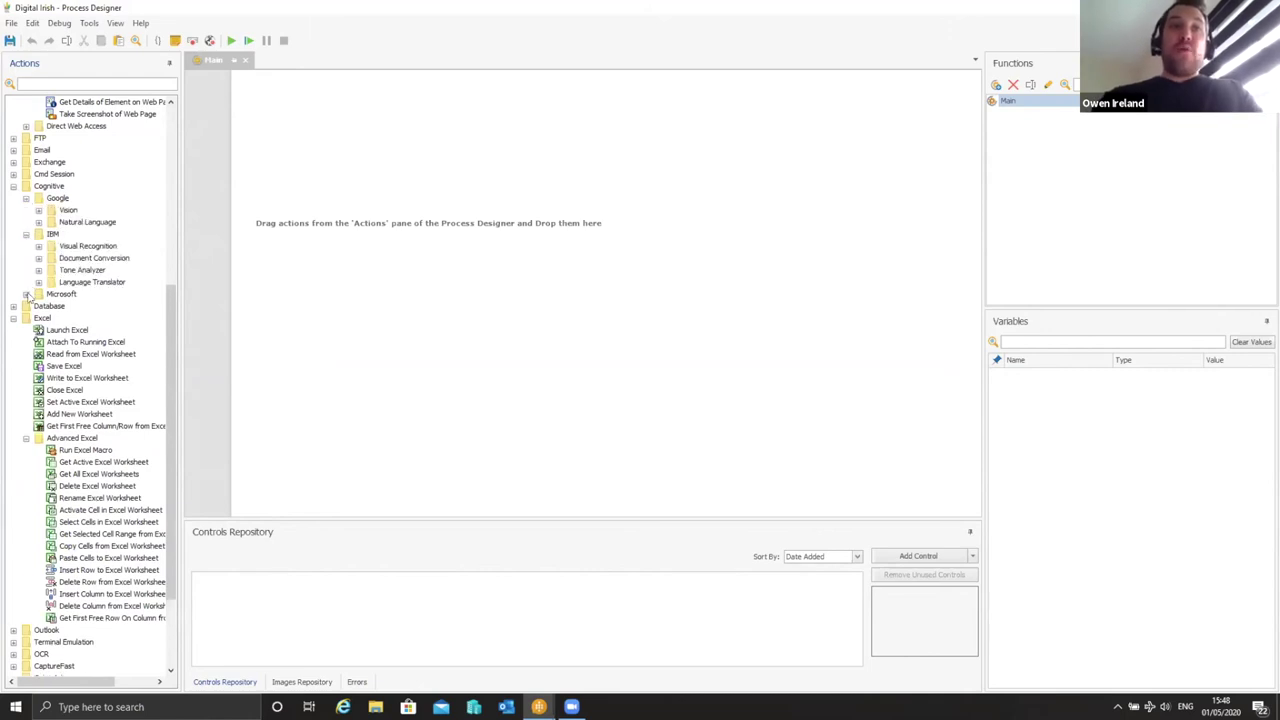
left_click(26, 294)
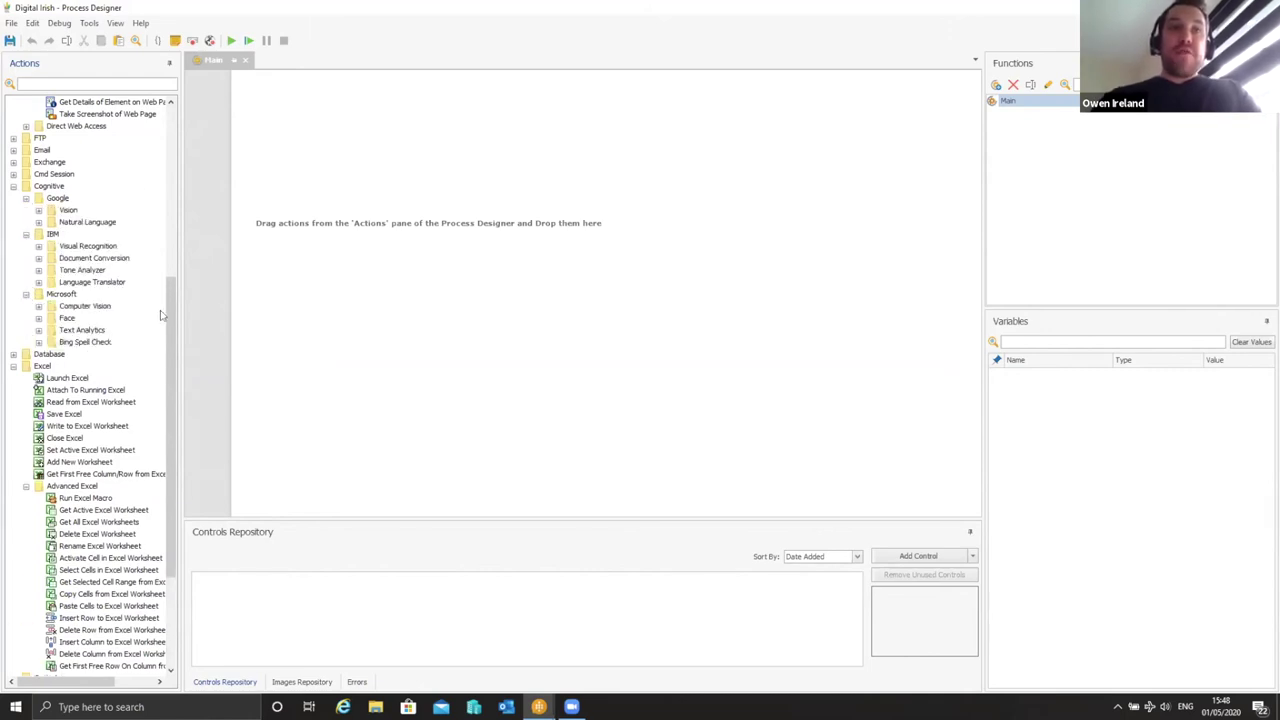
Examine the CaptureFast and OCR actions, and look through the whole list of action categories again
left_click_drag(168, 317, 168, 403)
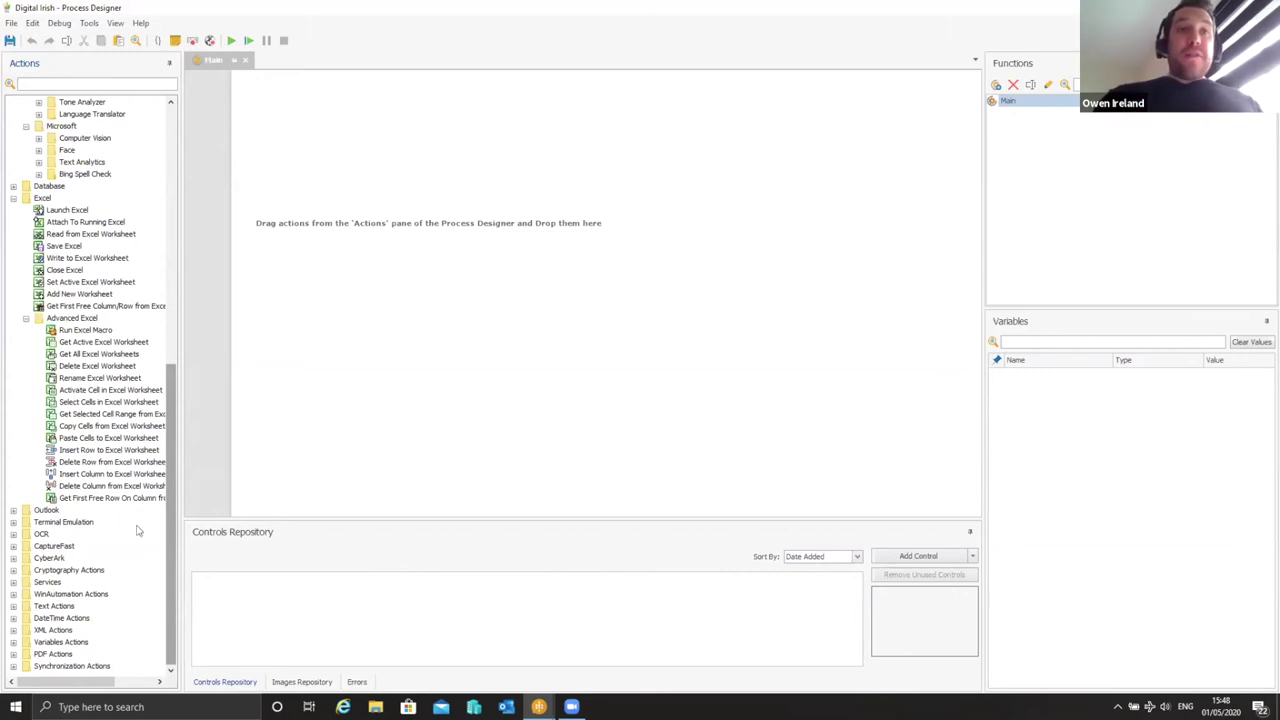
left_click(13, 546)
left_click(13, 535)
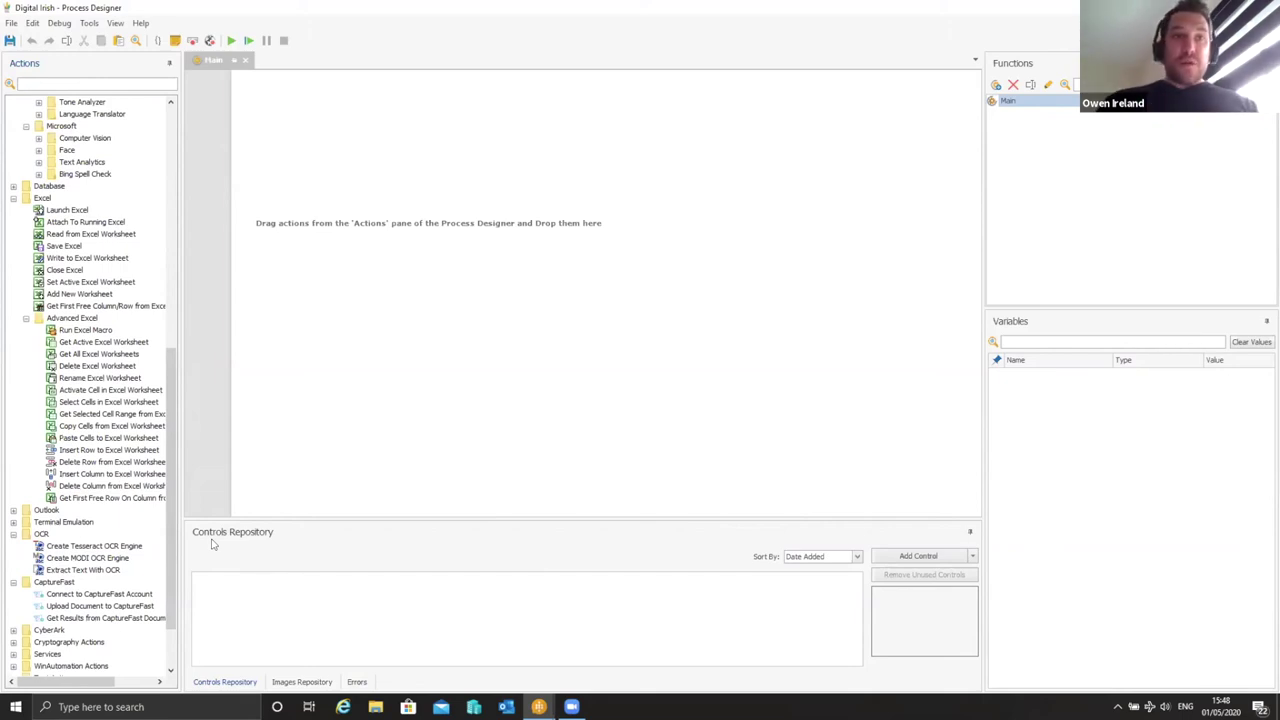
scroll(175, 516, "down", 2)
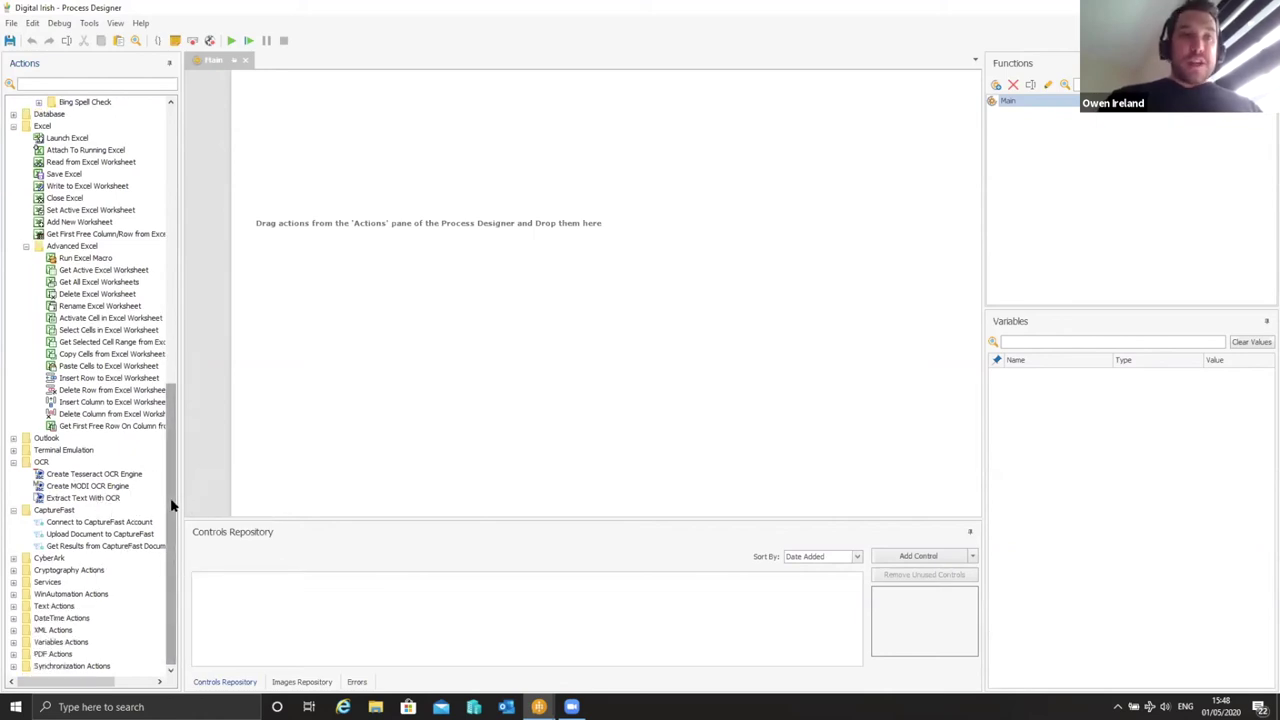
left_click_drag(168, 507, 85, 229)
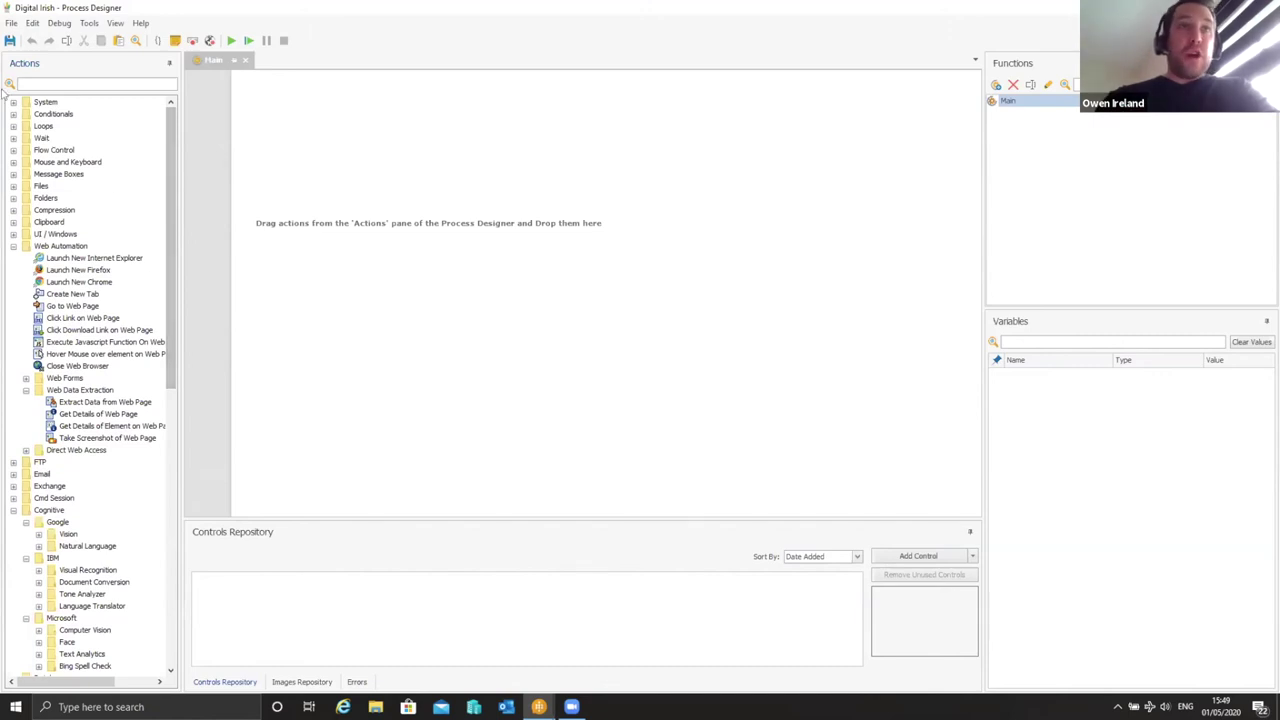
left_click_drag(167, 263, 168, 580)
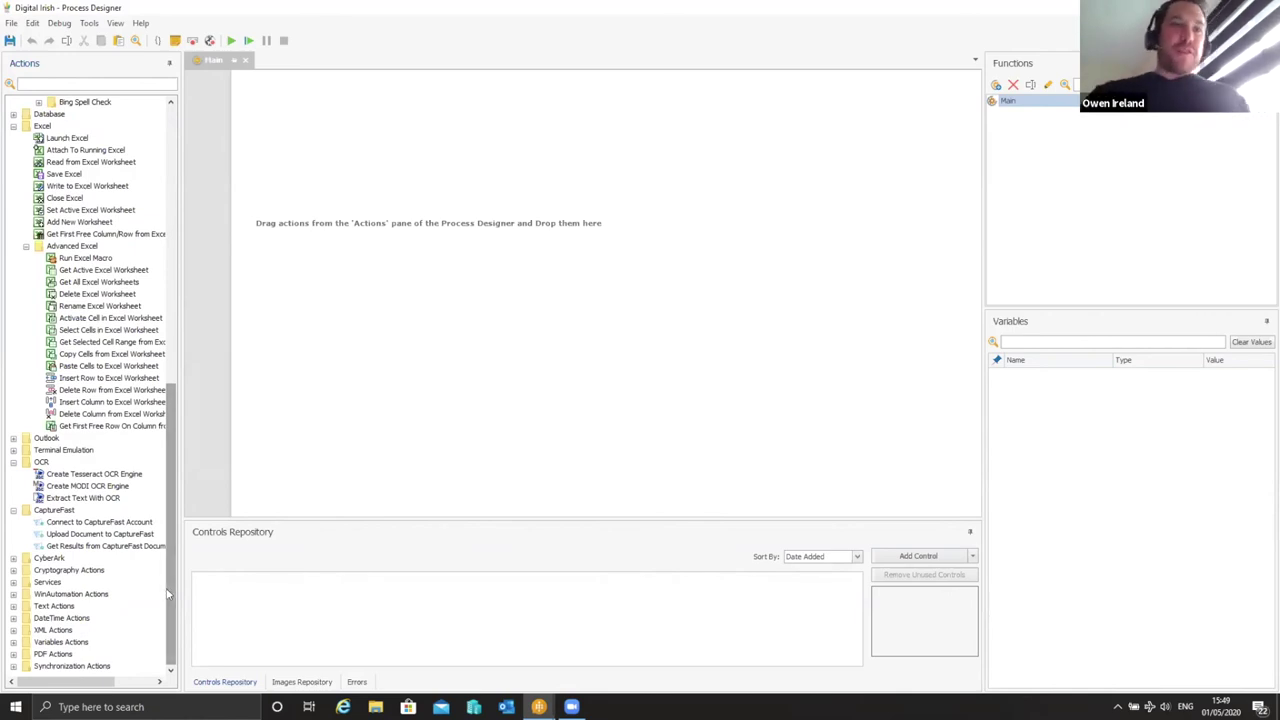
Collapse the Web Automation, Cognitive and Excel categories in the actions list
left_click_drag(168, 594, 168, 300)
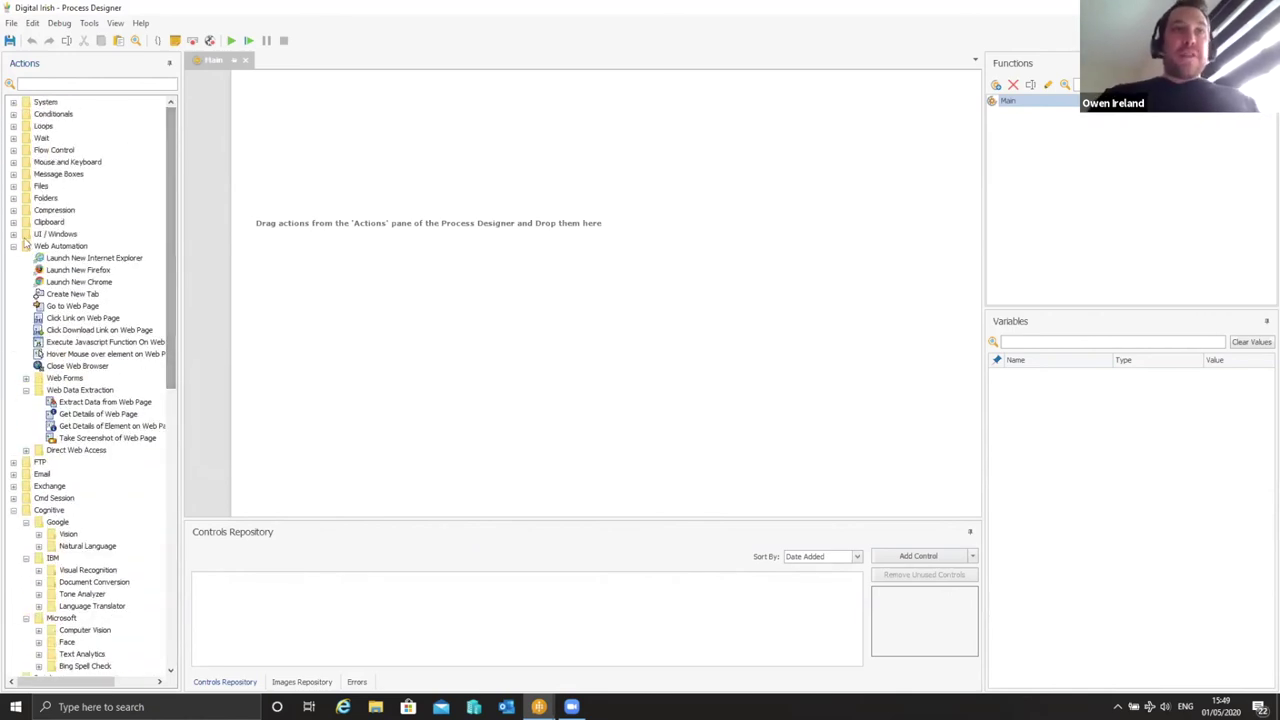
left_click(13, 246)
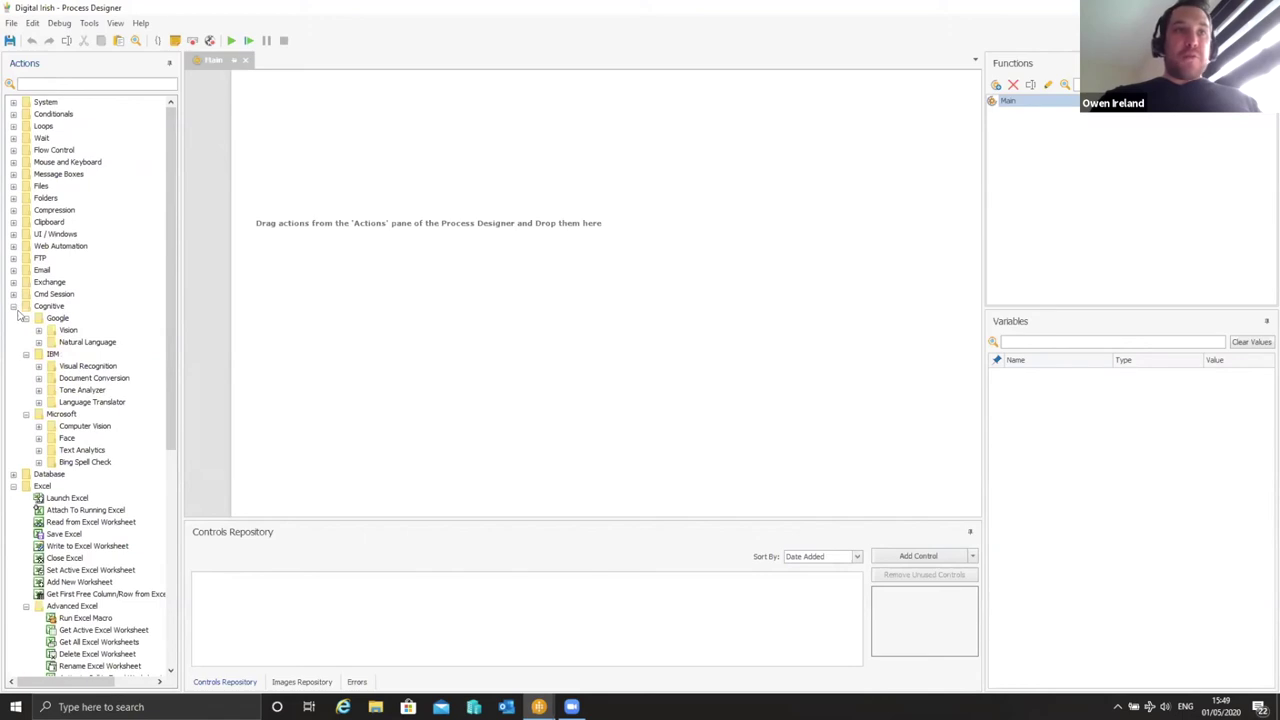
left_click(13, 306)
left_click(13, 330)
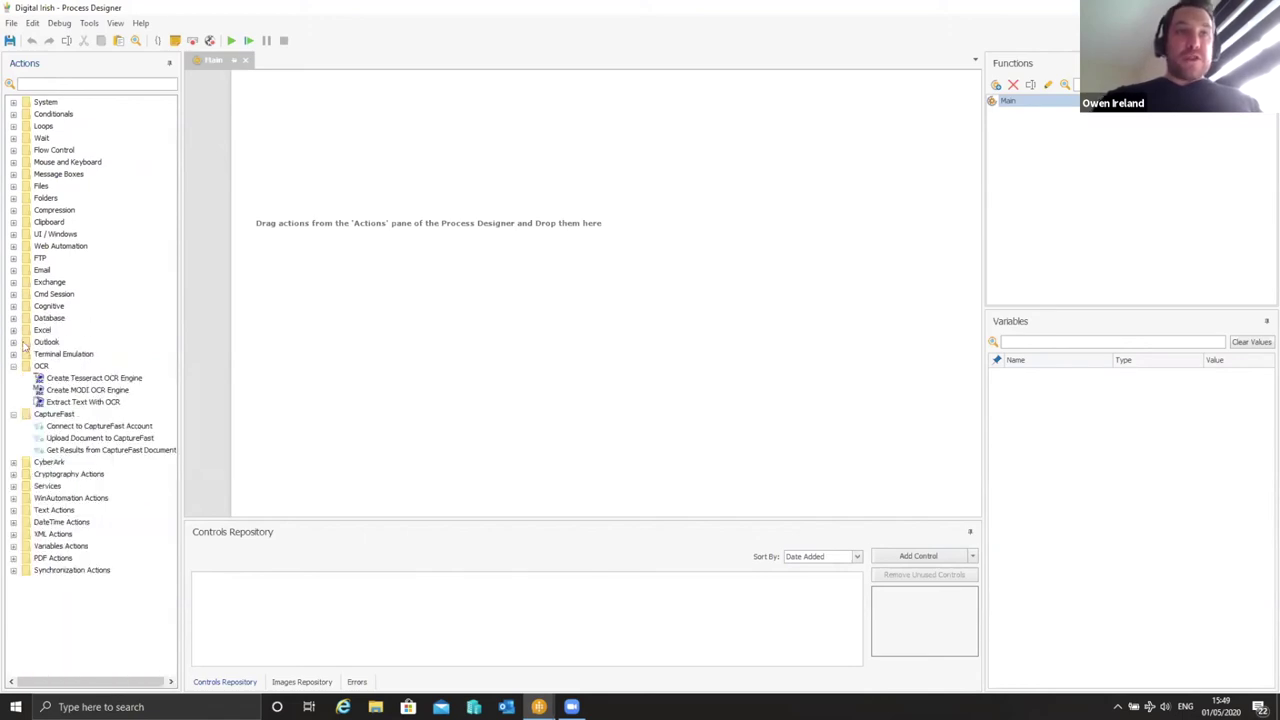
left_click(13, 246)
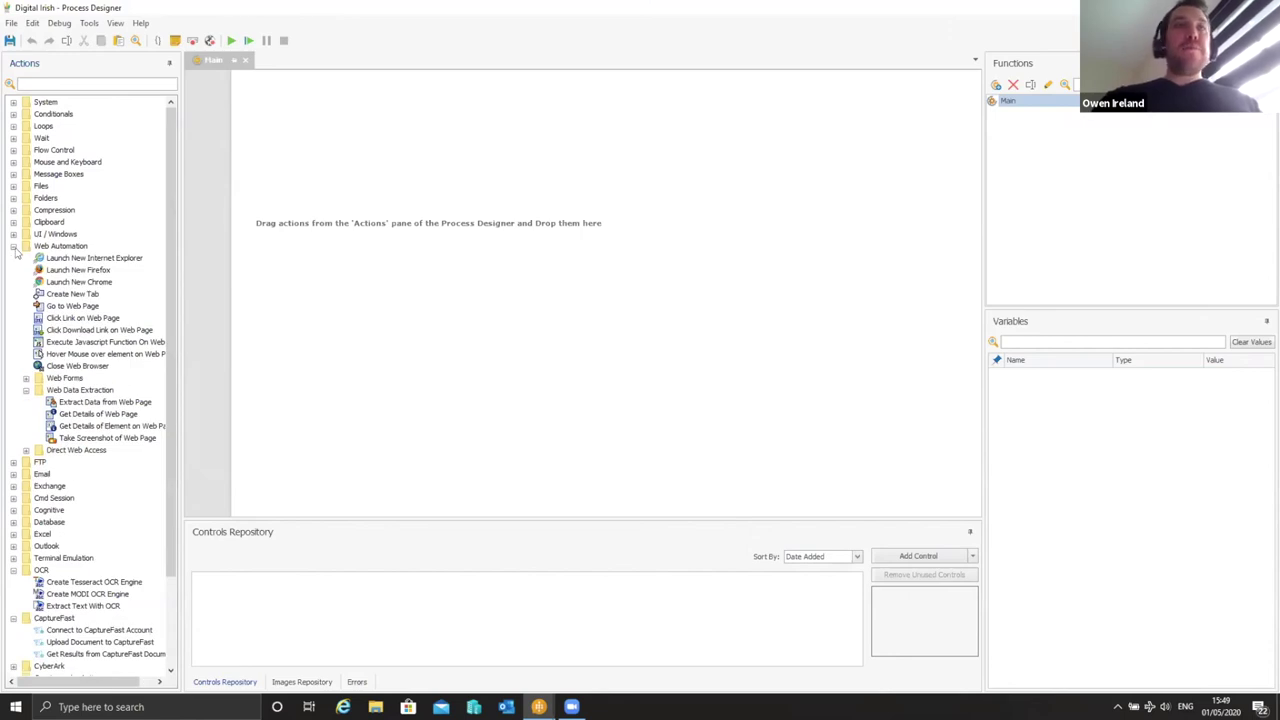
left_click_drag(80, 282, 341, 178)
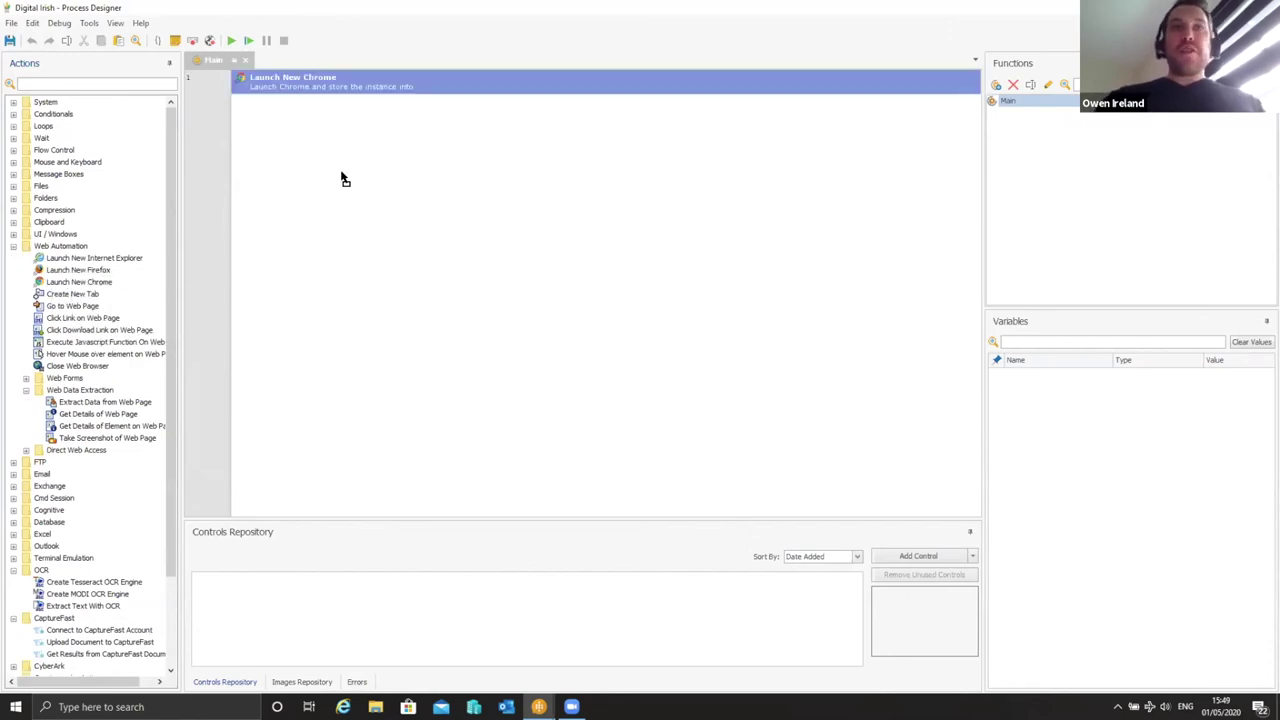
type("www.google.com")
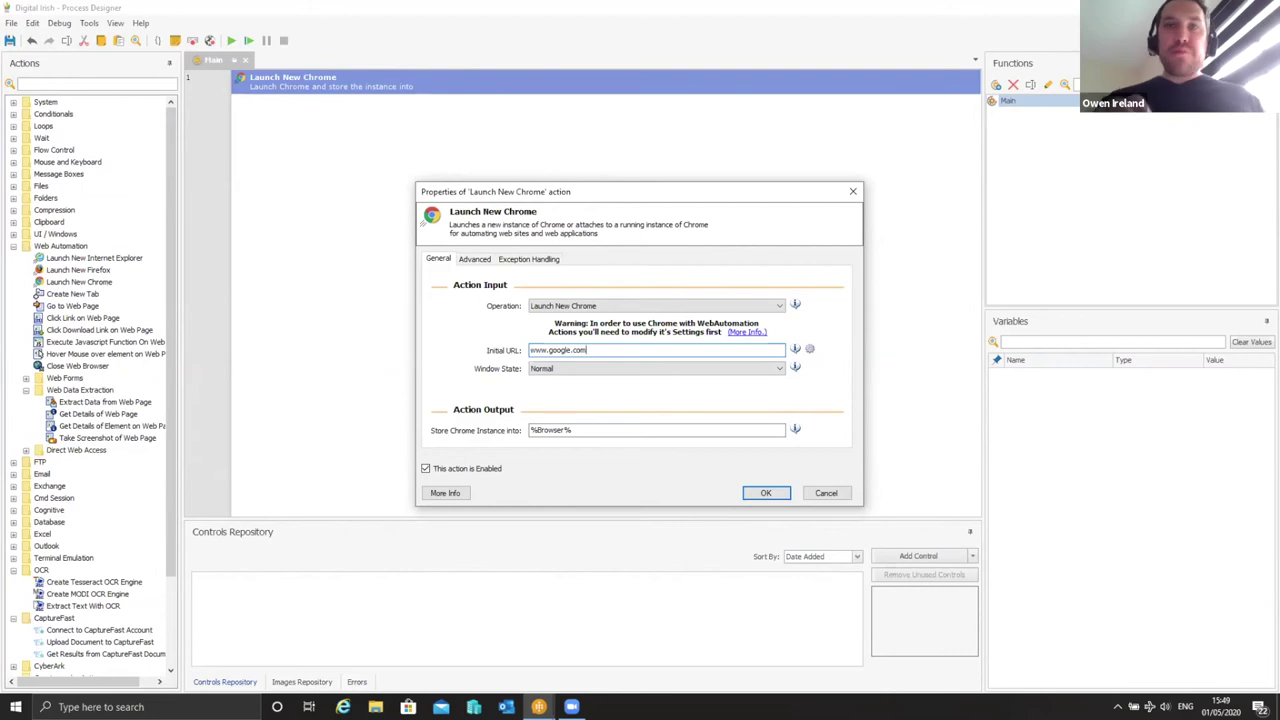
left_click(766, 493)
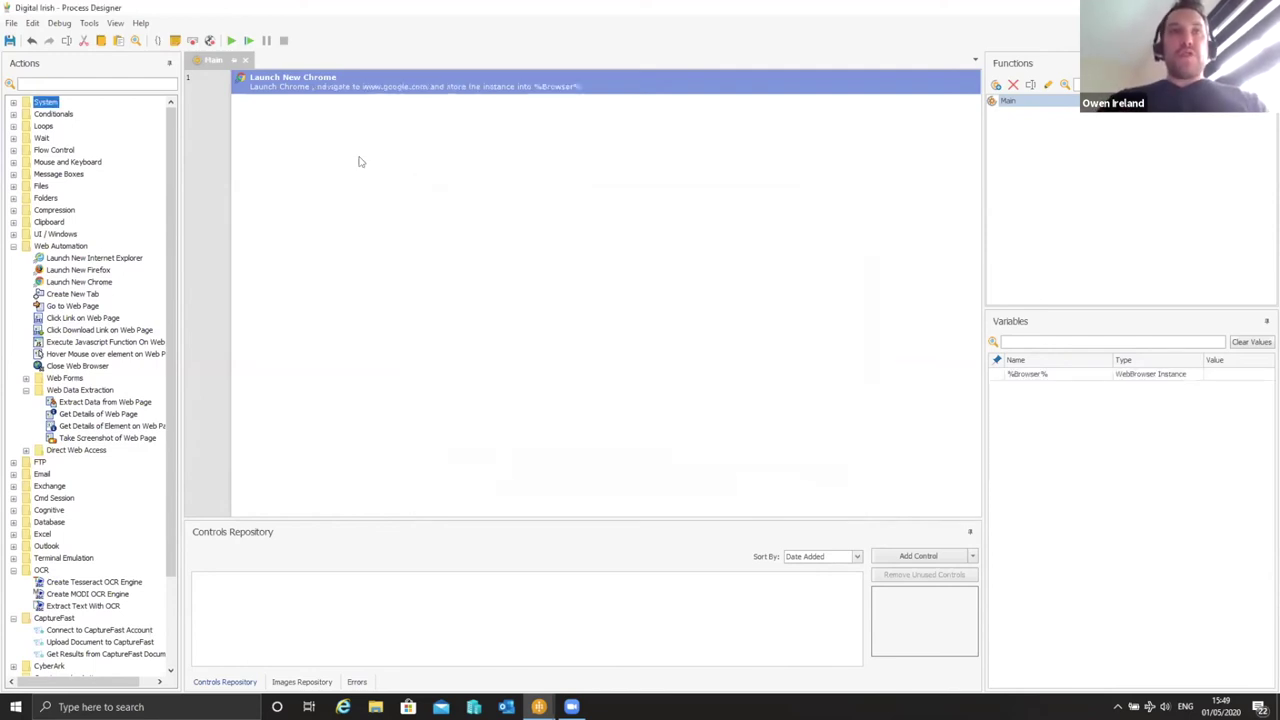
left_click(231, 40)
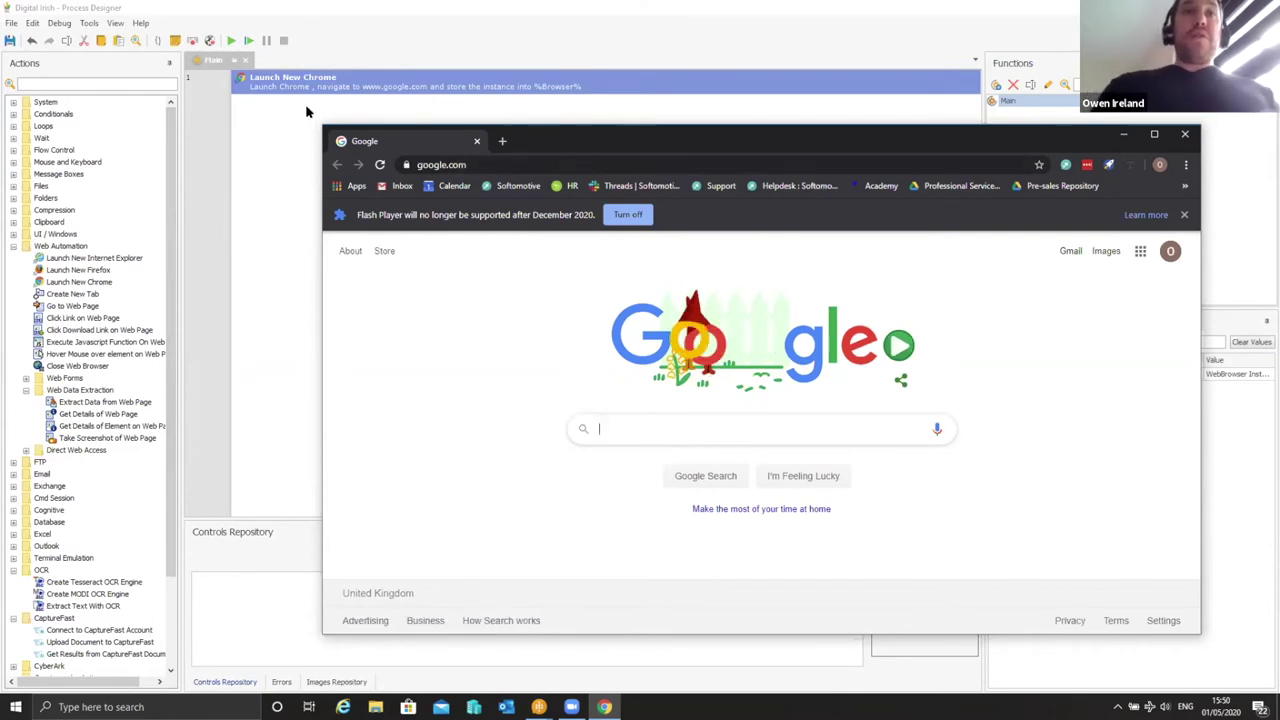
Start a web recording in the open Google Chrome window with the existing %Browser% instance, and place the recorder clear of the search box
left_click(209, 41)
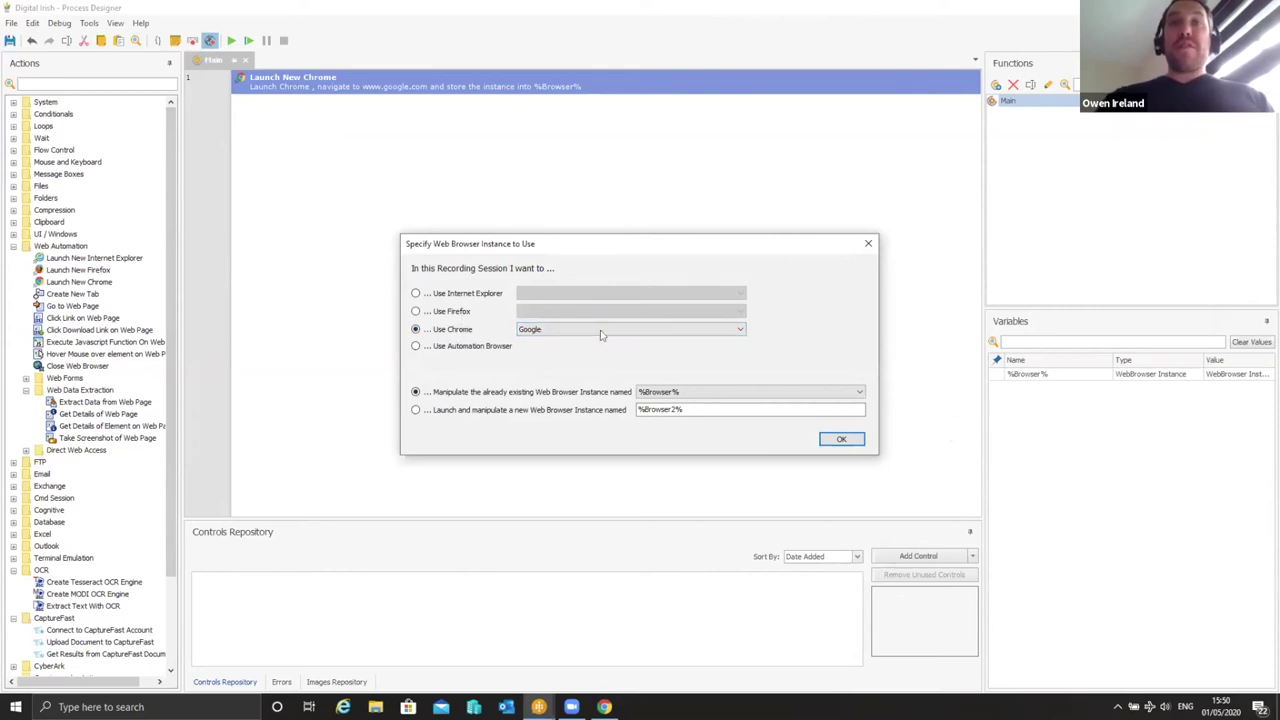
left_click(840, 439)
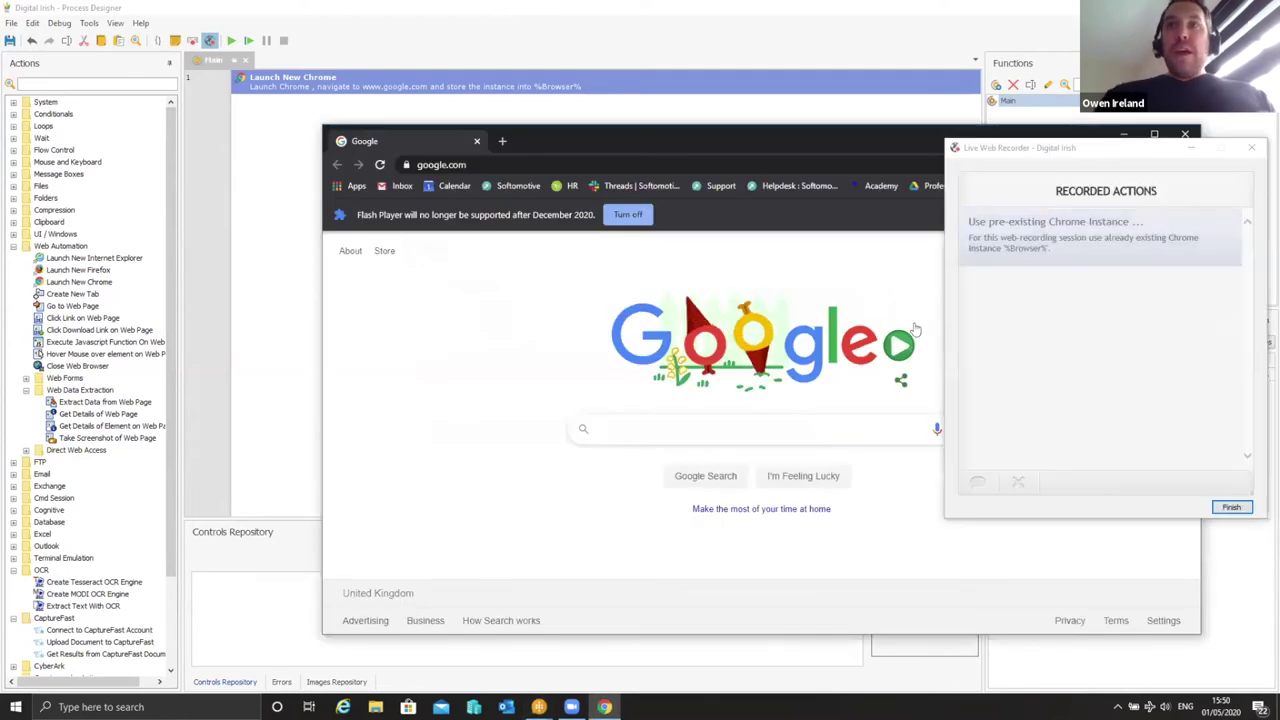
left_click(1010, 148)
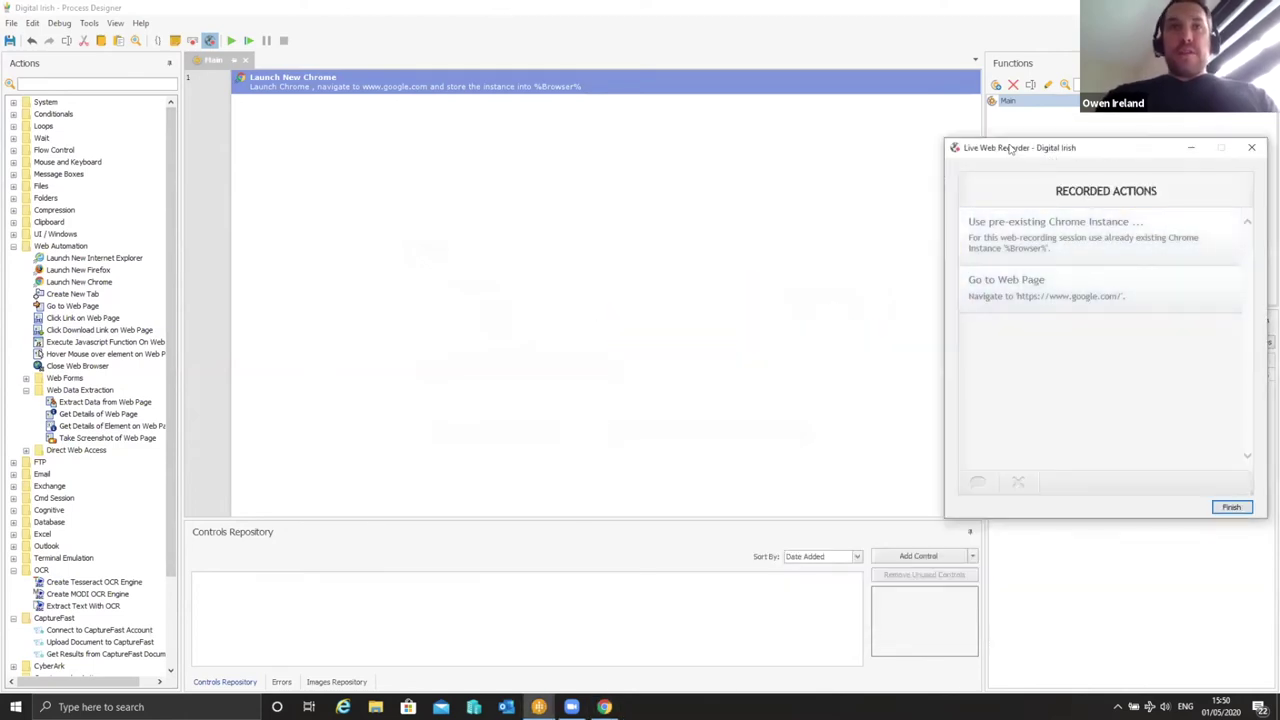
left_click_drag(1010, 148, 231, 127)
left_click(604, 707)
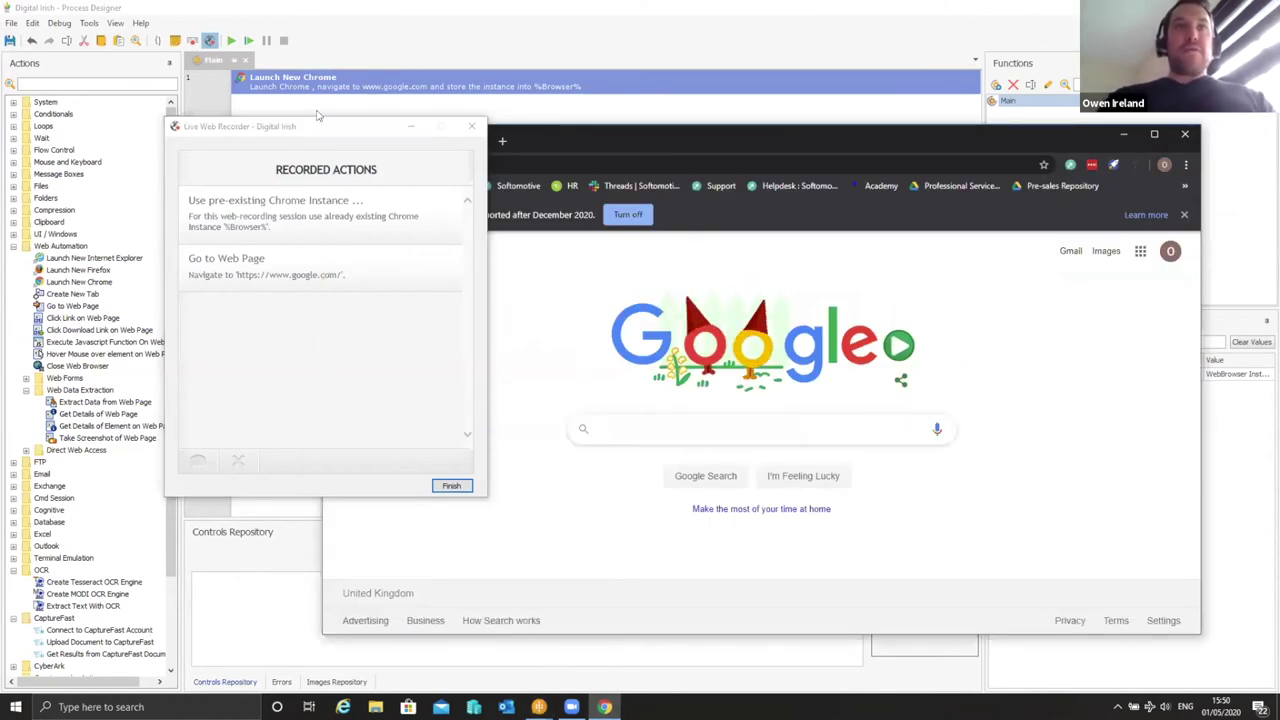
left_click_drag(308, 126, 204, 143)
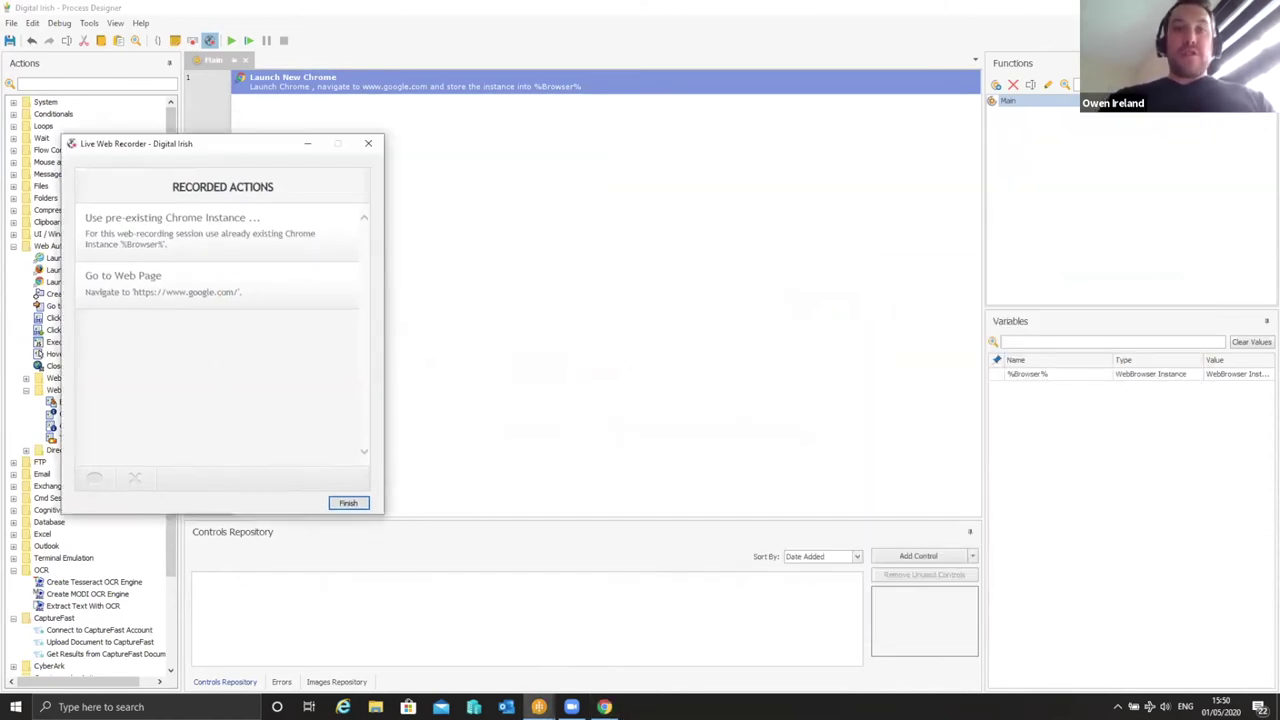
left_click(604, 707)
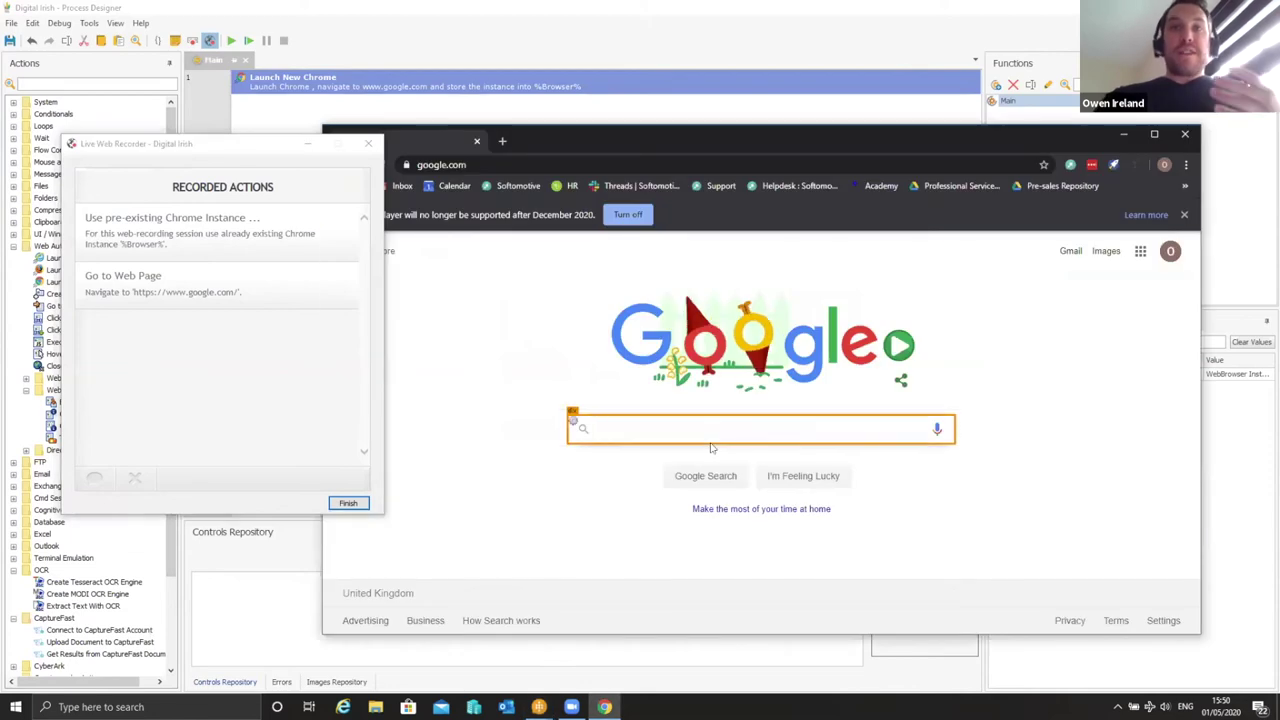